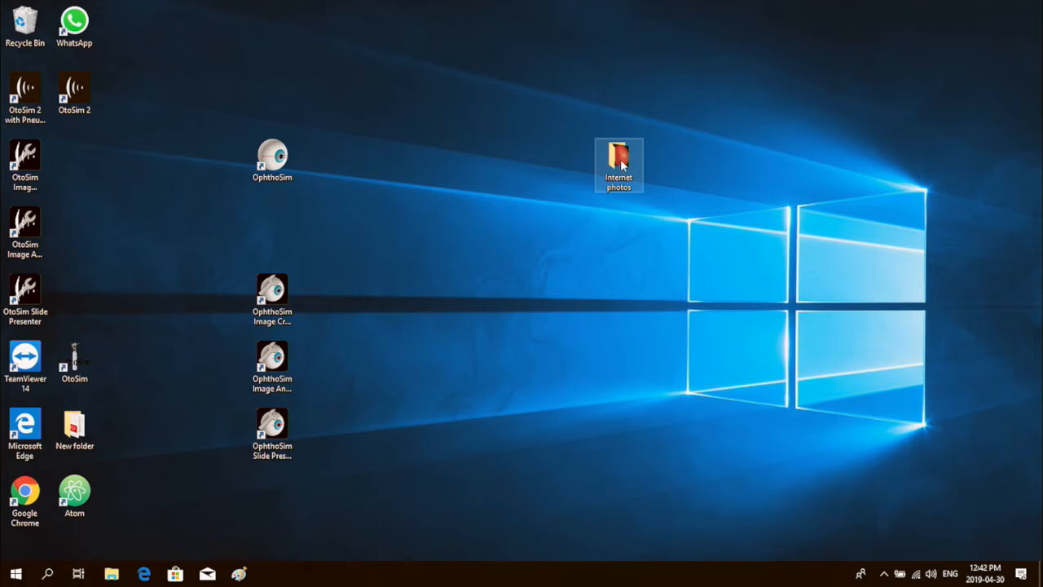
- View the images stored in the Internet photos folder on the desktop, closing the folder when done
double_click(621, 164)
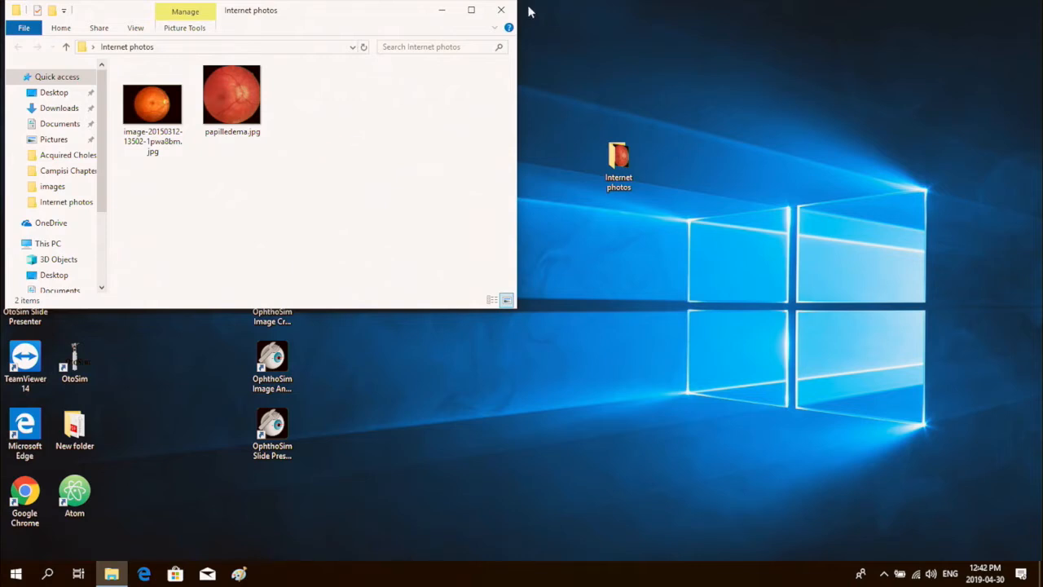
click(501, 9)
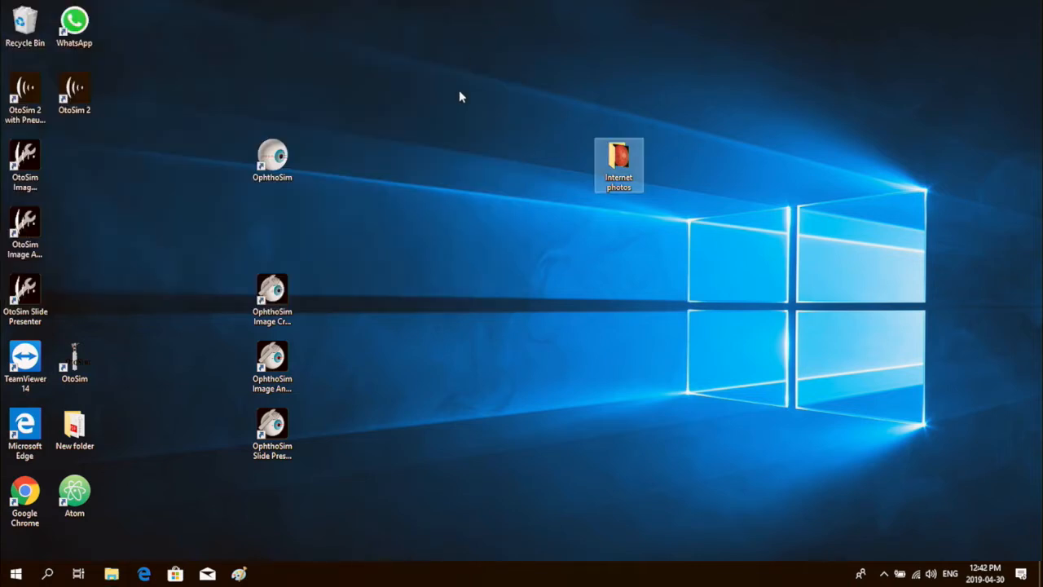
- Launch OphthoSim Image Creator and load the Internet photos folder from the desktop
double_click(276, 292)
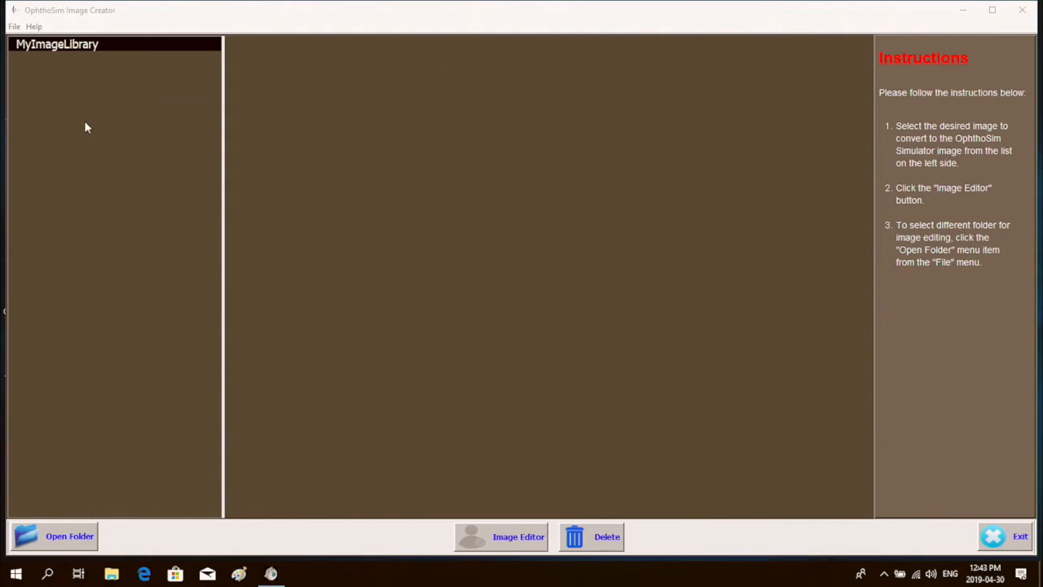
click(14, 28)
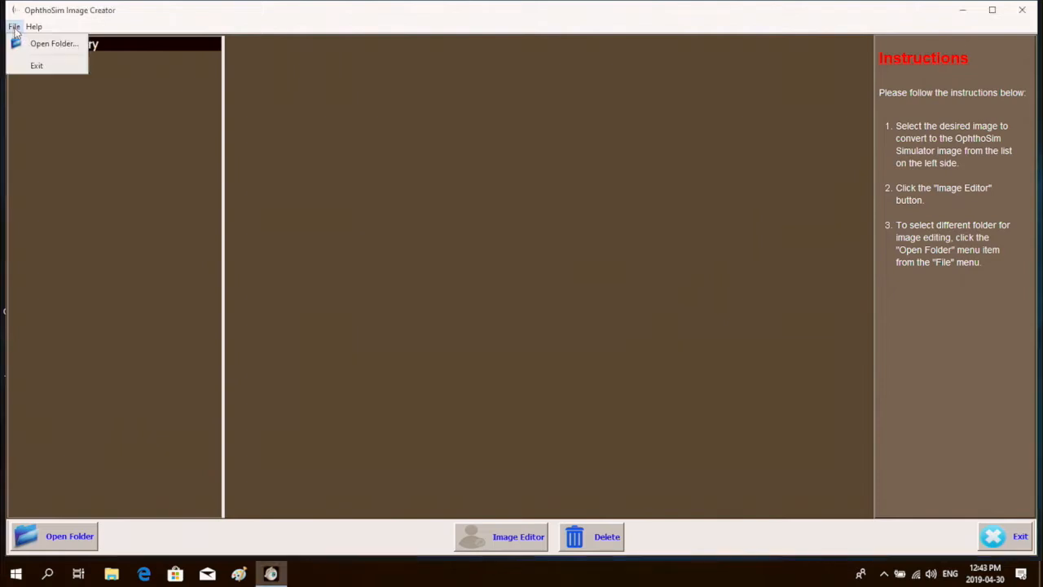
click(48, 44)
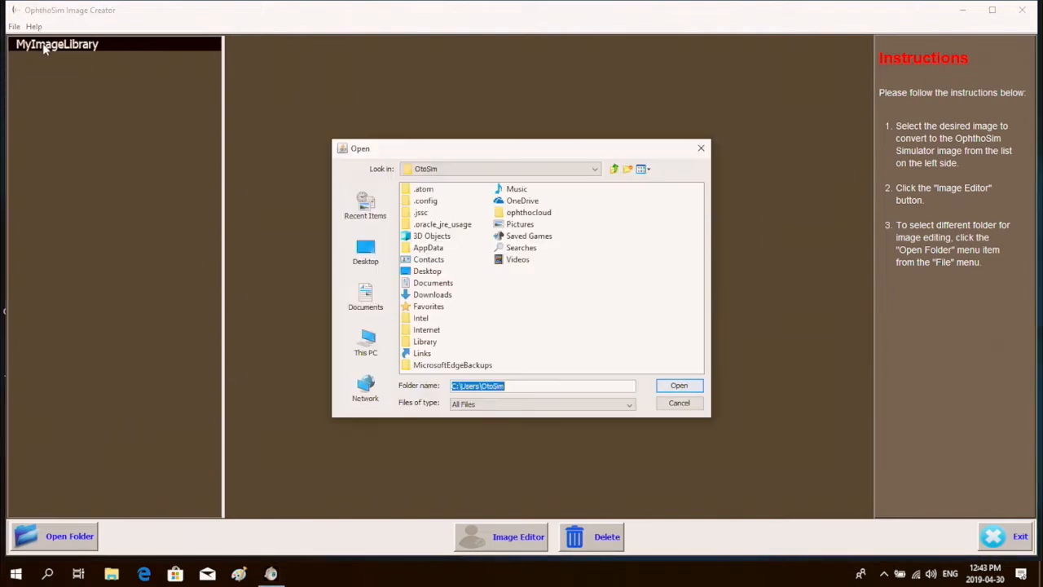
click(365, 251)
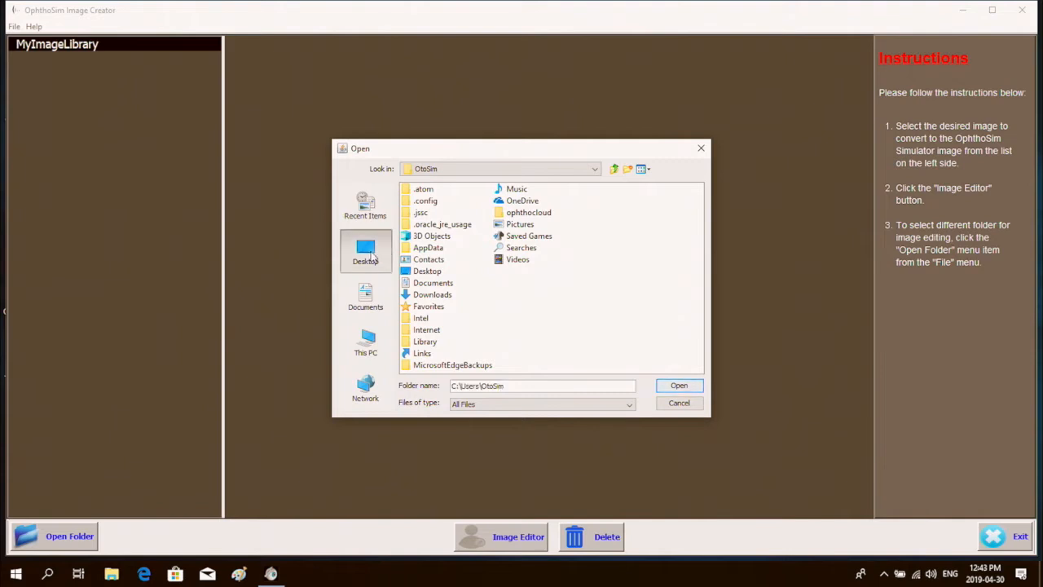
double_click(417, 249)
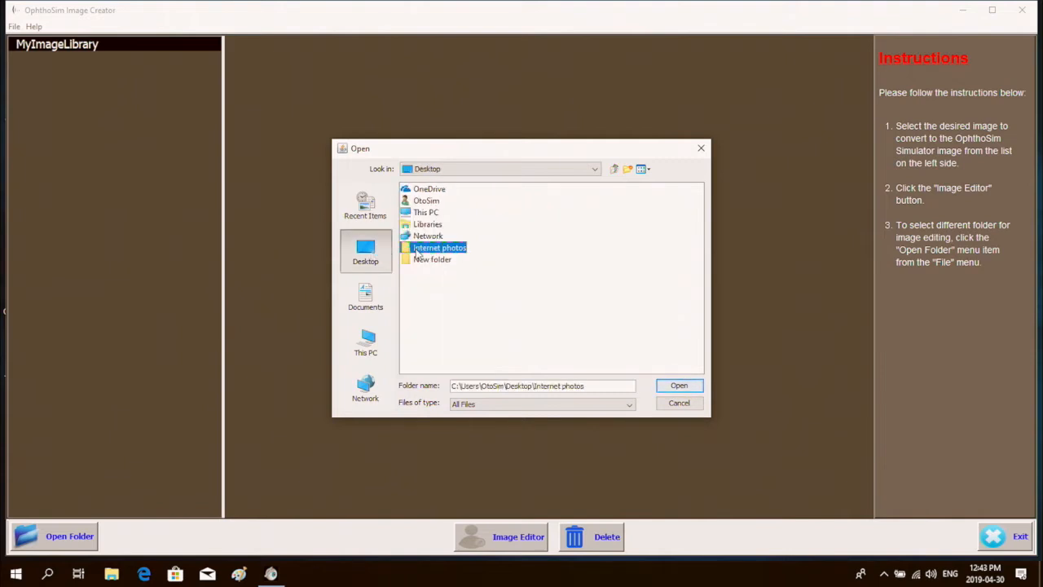
click(673, 389)
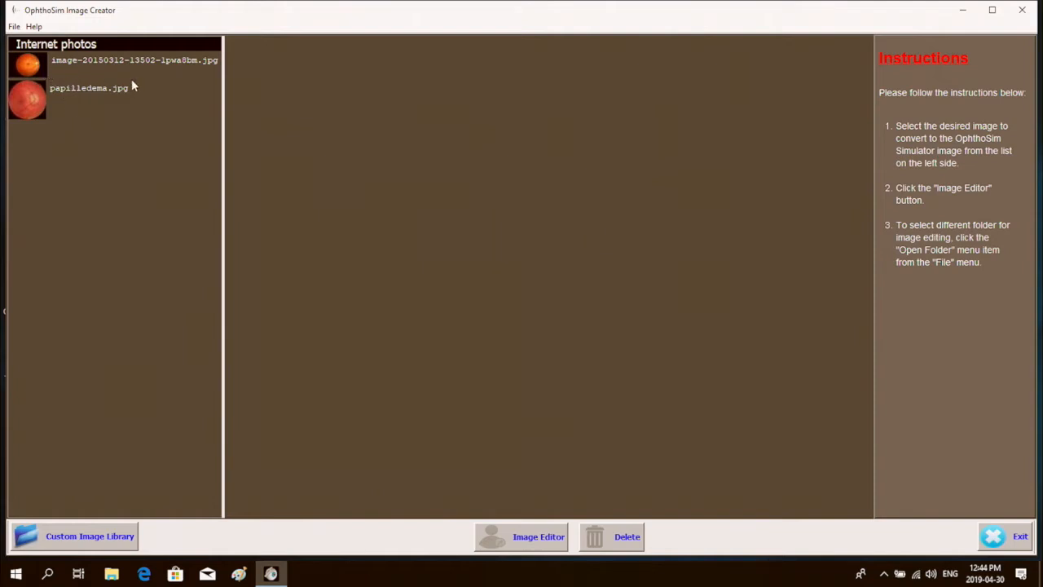
click(32, 72)
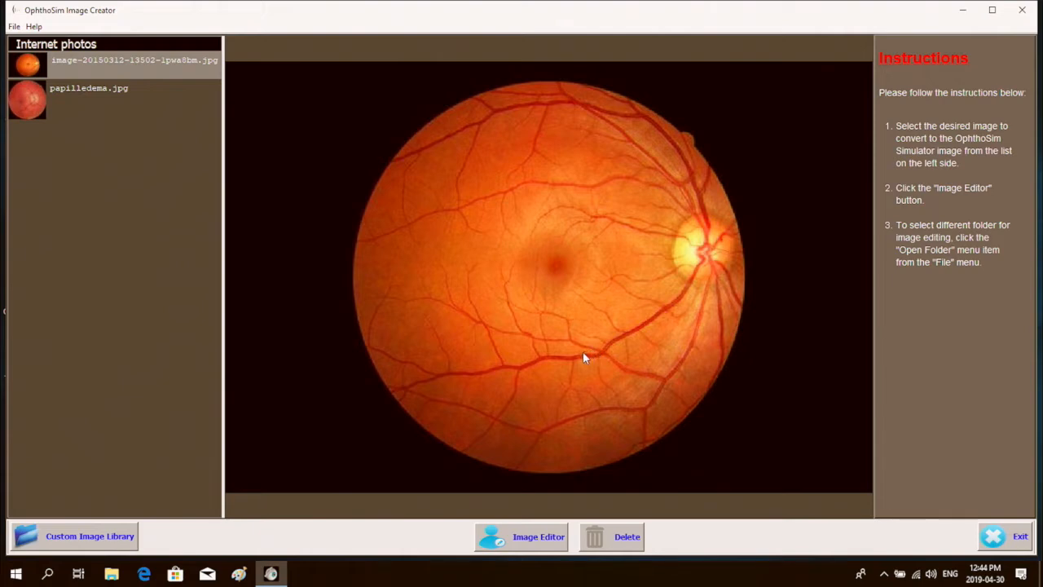
click(514, 544)
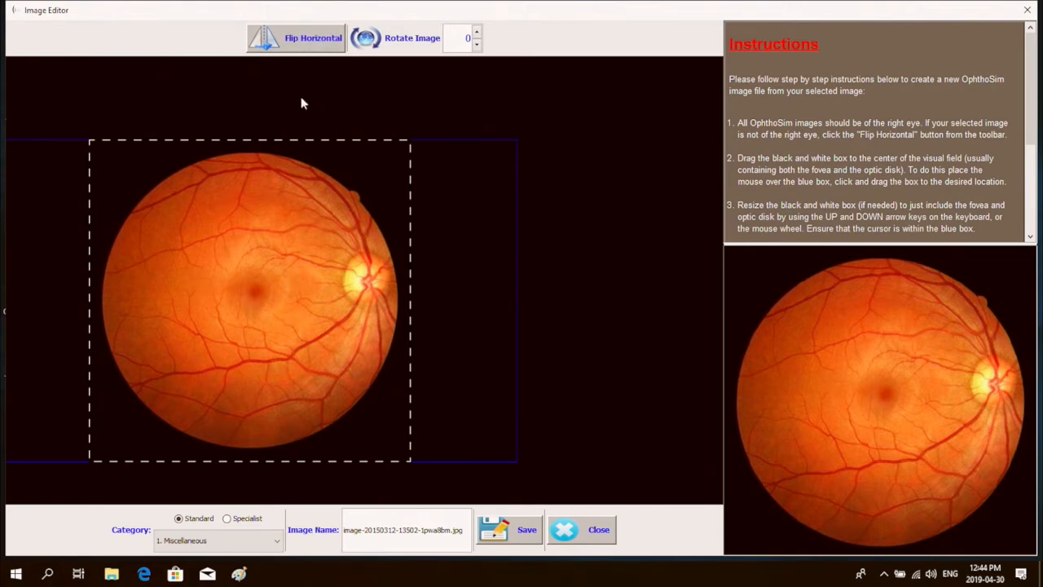
- Try flipping the fundus image horizontally, then flip it back so the optic disk is on the right
click(298, 41)
click(298, 40)
click(297, 40)
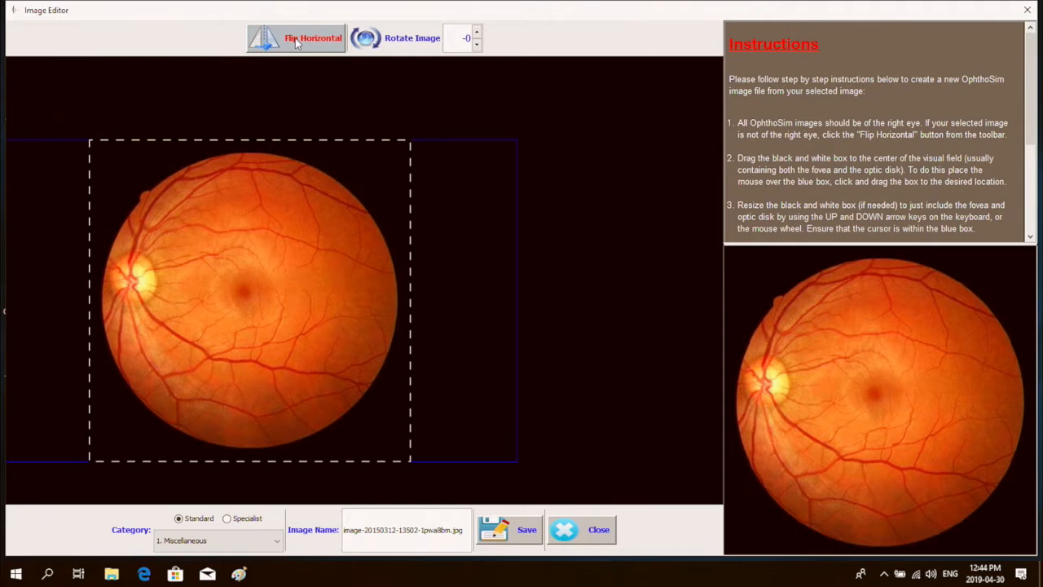
click(297, 41)
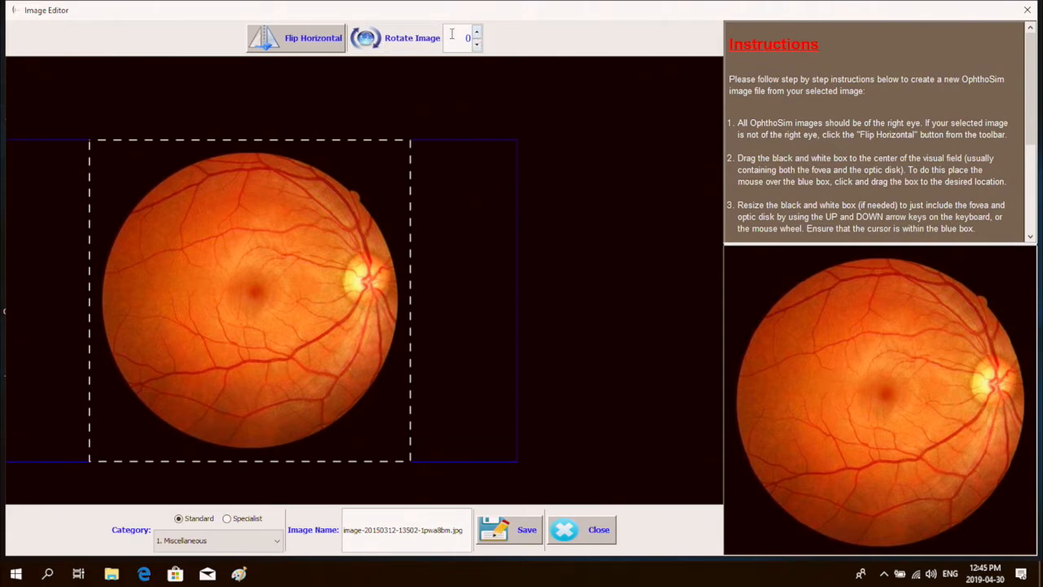
- Try rotating the fundus image in both directions and return the rotation to 0
click(476, 35)
click(476, 35)
click(477, 35)
click(477, 35)
click(477, 46)
click(476, 47)
click(476, 46)
click(477, 46)
click(476, 47)
click(477, 47)
click(476, 47)
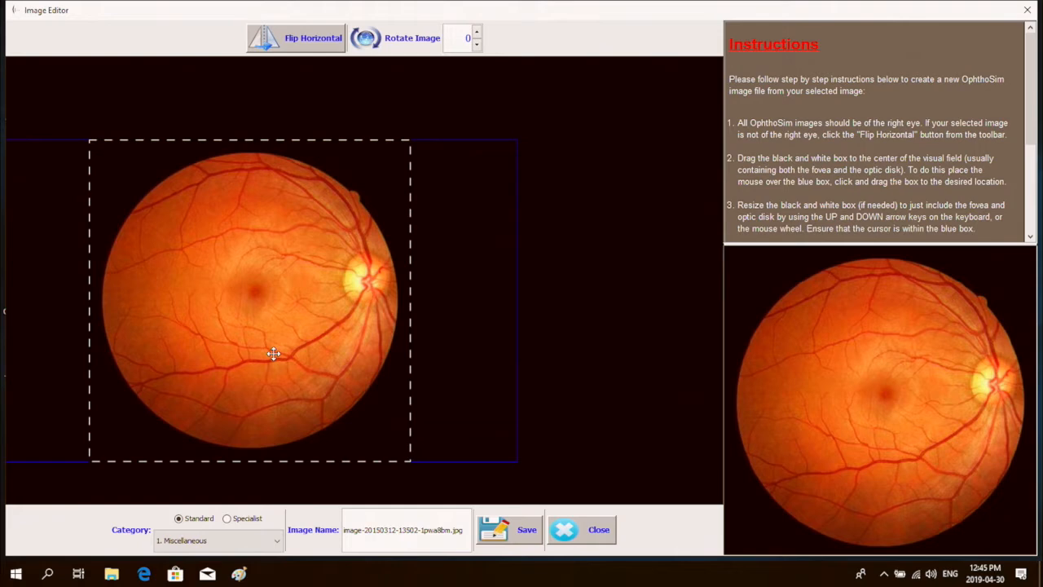
- Try enlarging the black and white selection box well beyond the fundus, then shrink it back to just around the fundus
scroll(272, 356, up, 3)
scroll(272, 355, down, 3)
scroll(269, 351, up, 1)
scroll(268, 351, down, 1)
scroll(269, 349, up, 2)
scroll(259, 317, up, 4)
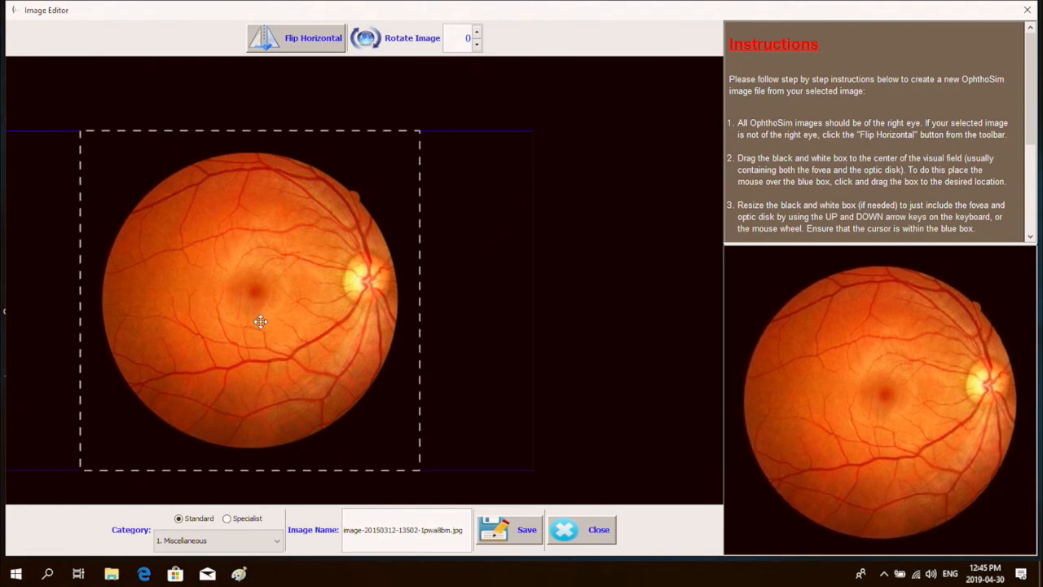
scroll(259, 319, up, 4)
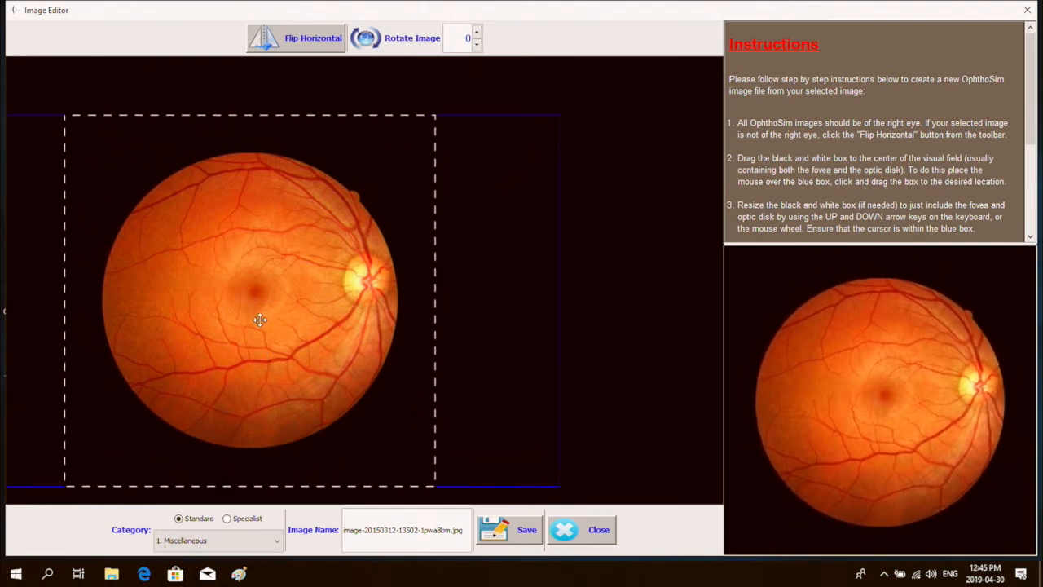
scroll(259, 319, up, 3)
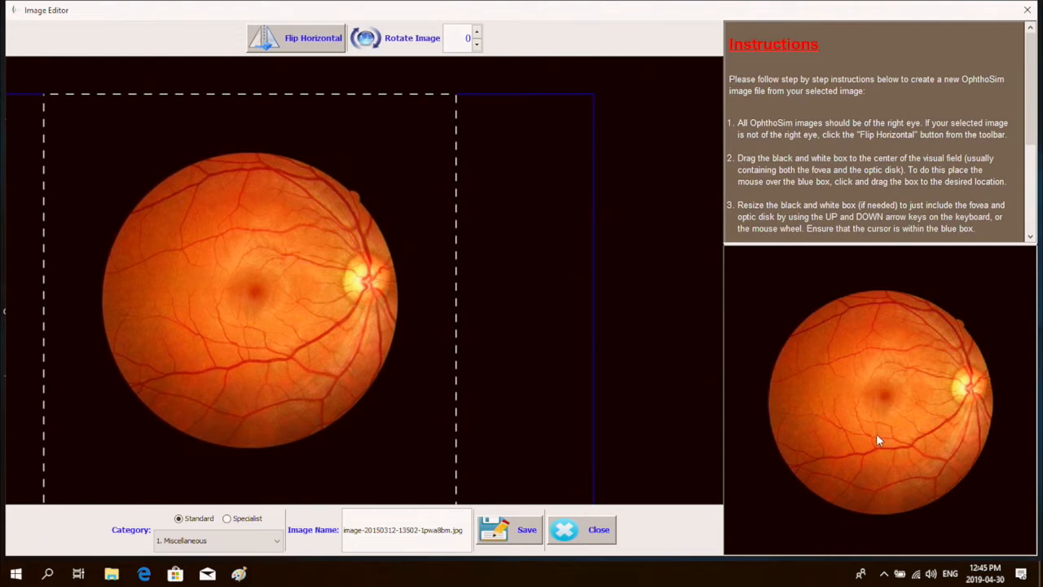
scroll(293, 368, down, 2)
scroll(294, 370, down, 3)
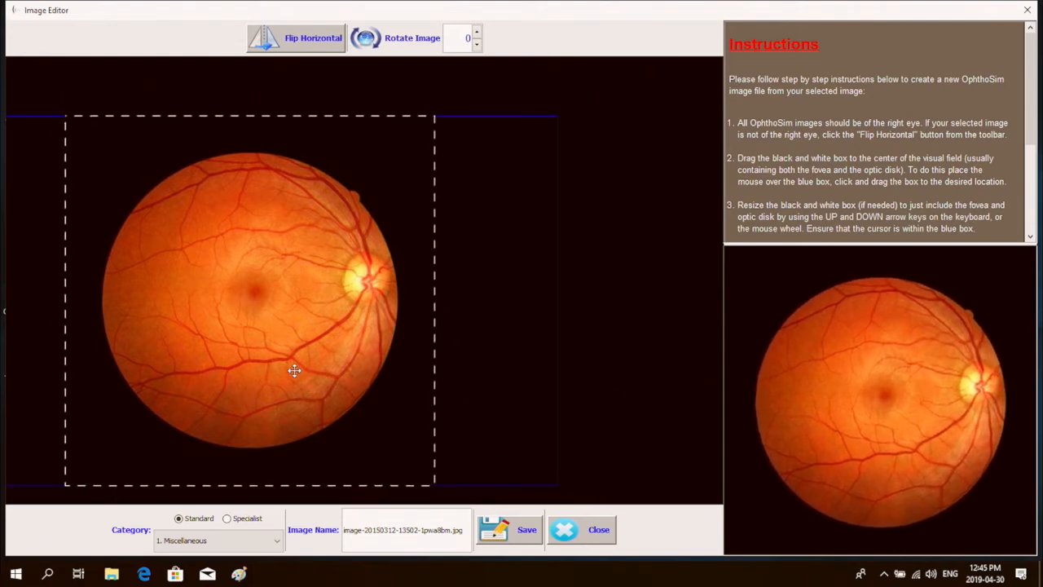
scroll(294, 369, down, 4)
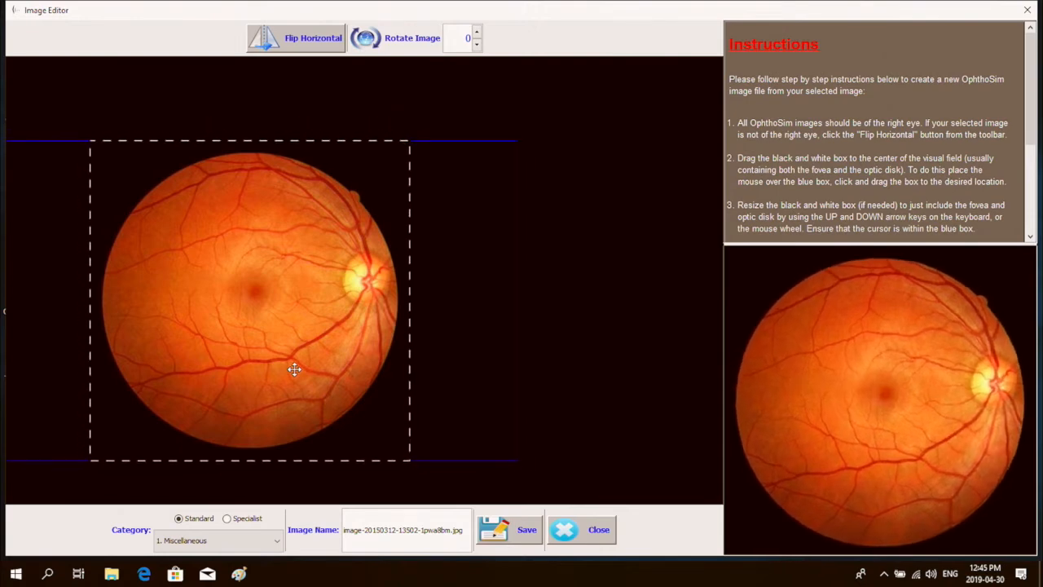
- Shrink the selection box inside the fundus to a small area around the fovea
scroll(294, 369, down, 4)
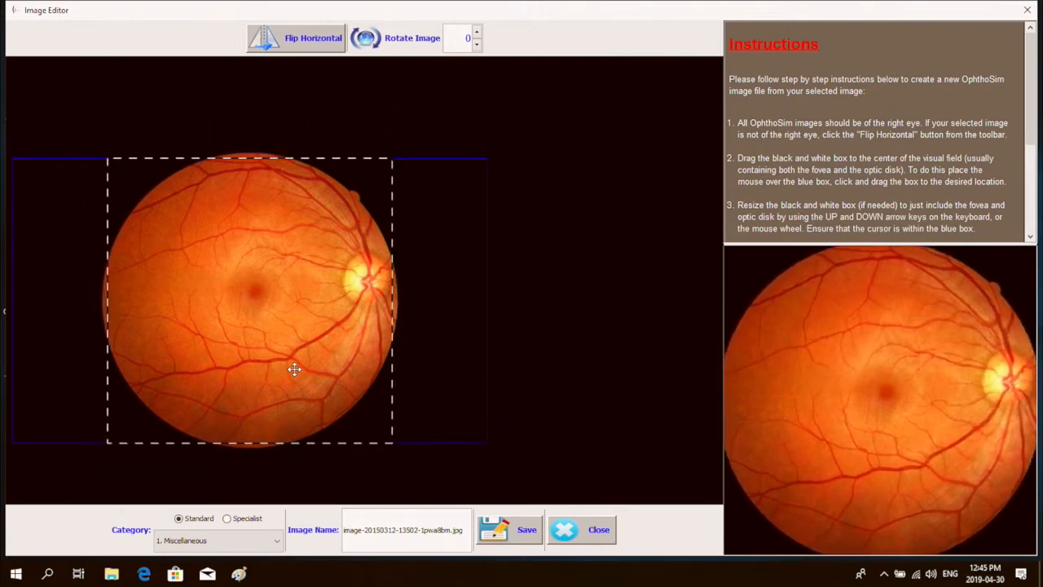
scroll(294, 369, down, 4)
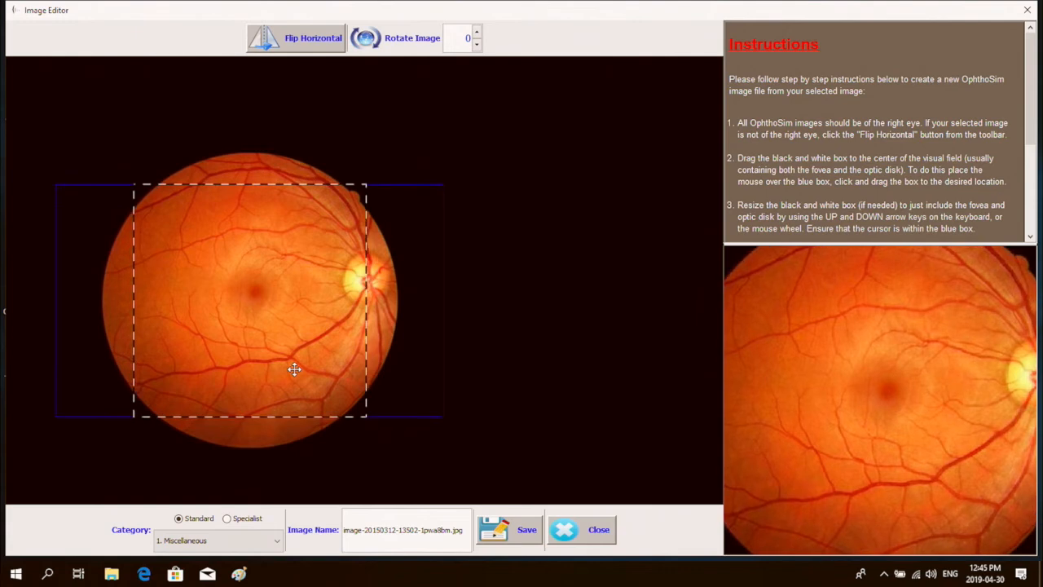
scroll(294, 369, down, 4)
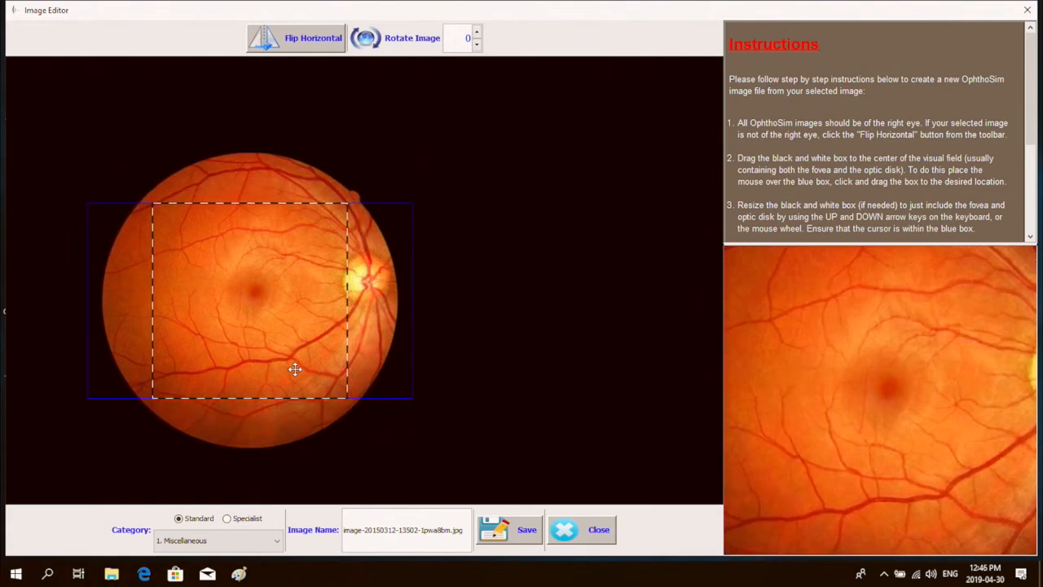
scroll(295, 369, down, 1)
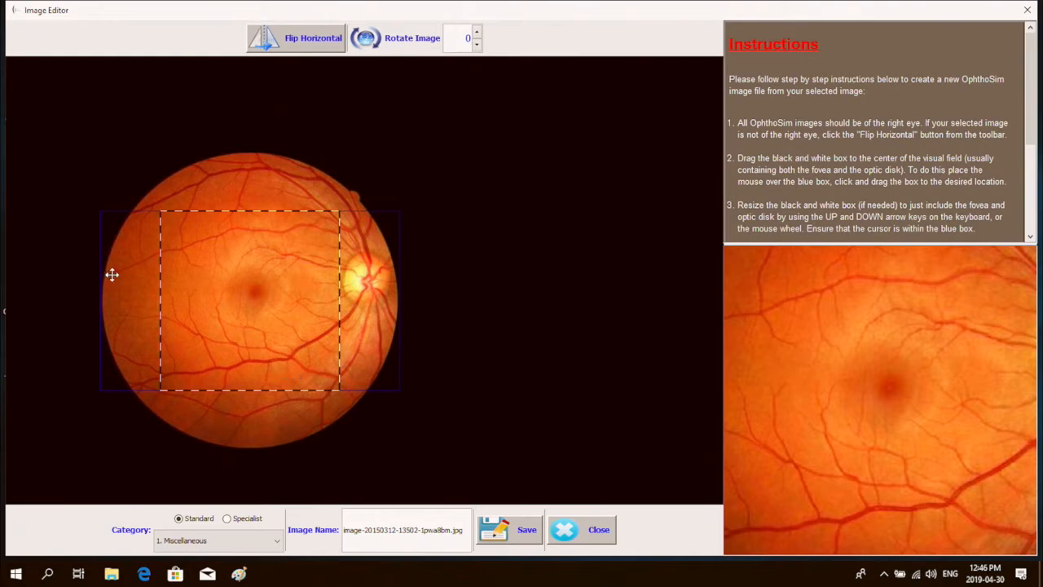
scroll(346, 339, down, 4)
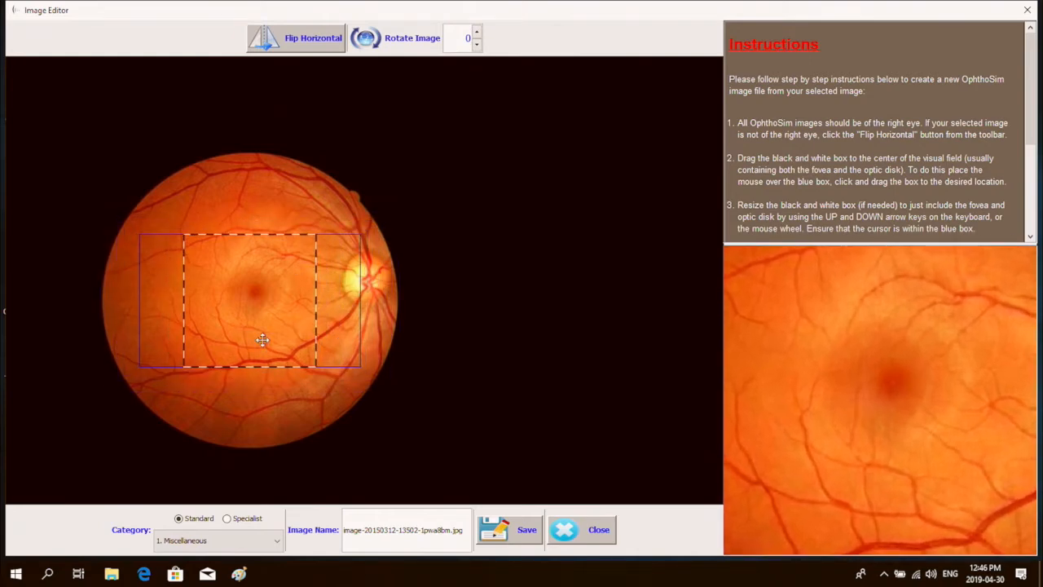
- Move and resize the selection box so it frames both the fovea and the whole optic disk
drag(263, 317, 305, 304)
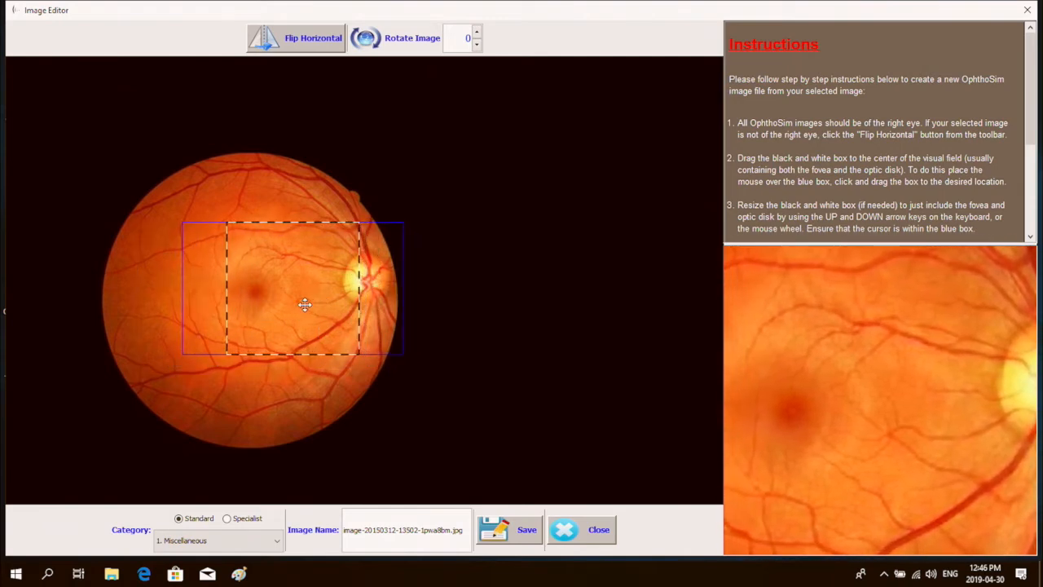
scroll(305, 304, down, 1)
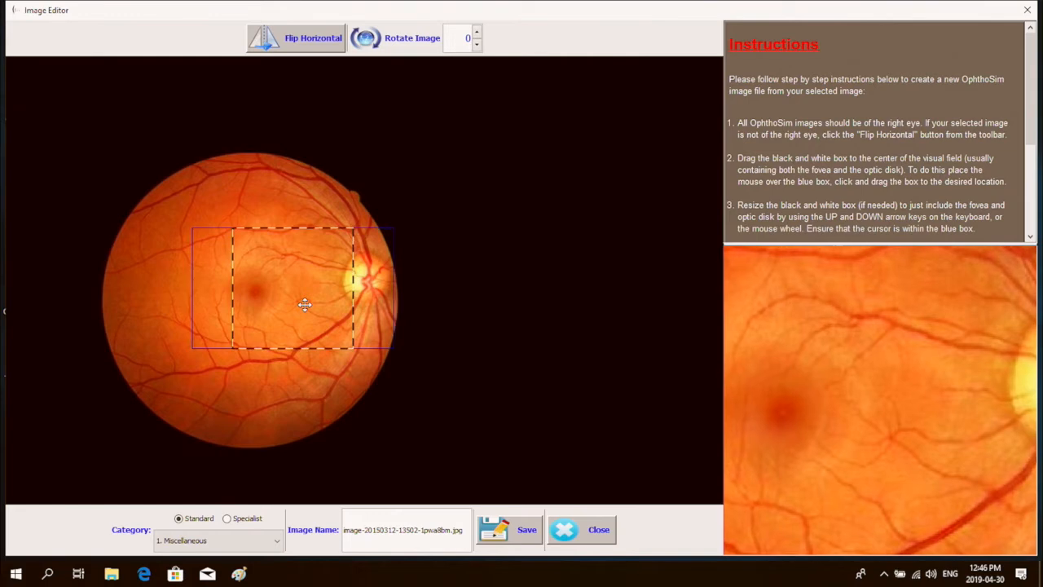
drag(289, 306, 305, 306)
scroll(305, 306, up, 3)
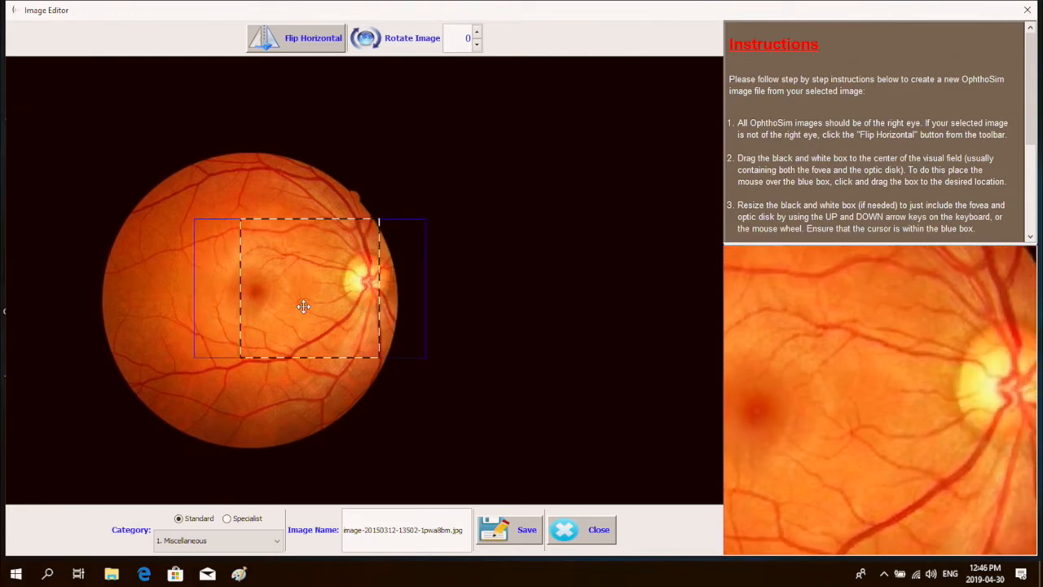
scroll(303, 307, up, 1)
scroll(303, 307, up, 2)
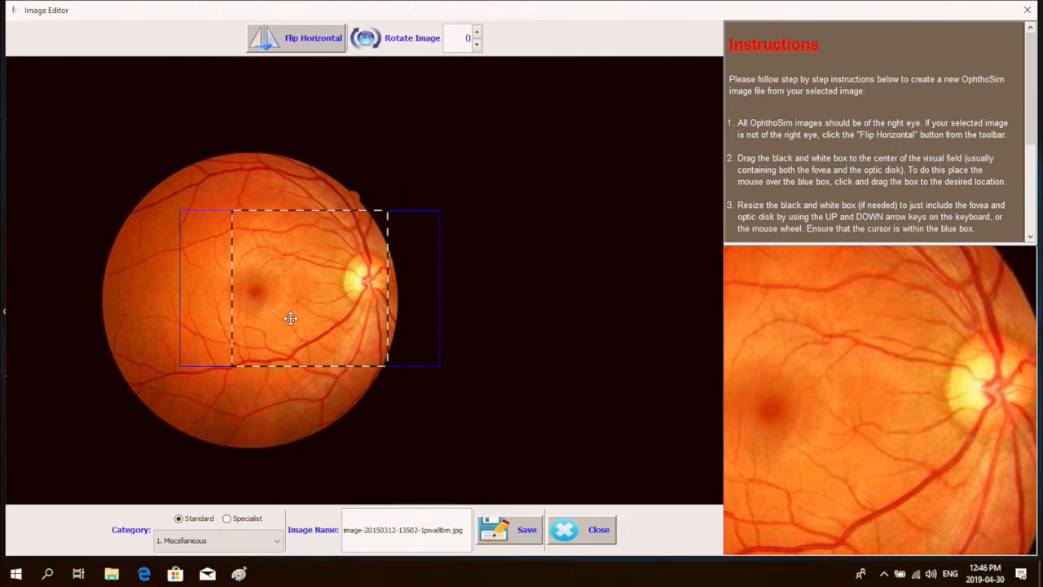
scroll(291, 318, up, 1)
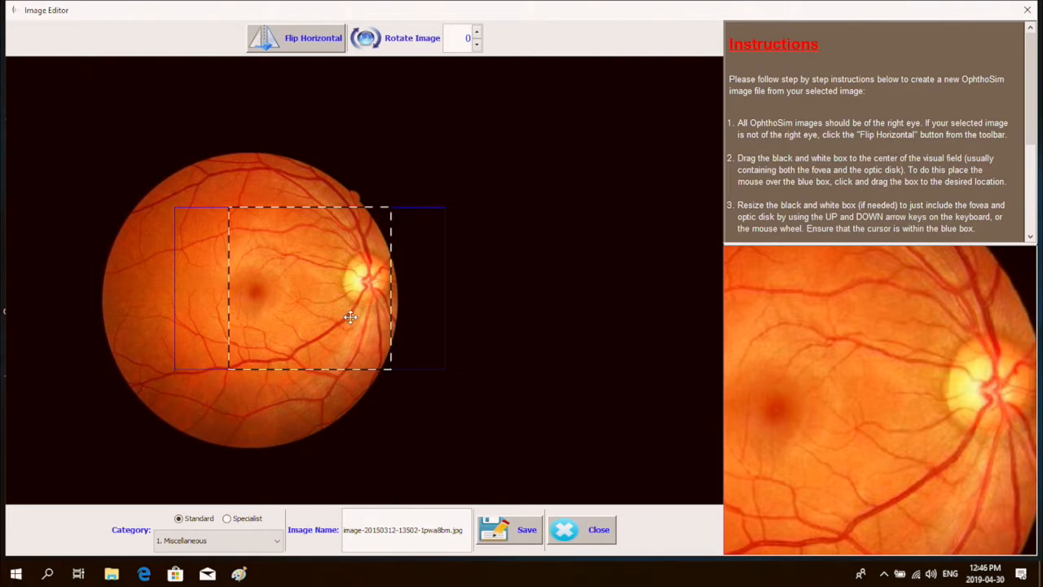
scroll(350, 317, up, 1)
scroll(330, 324, up, 1)
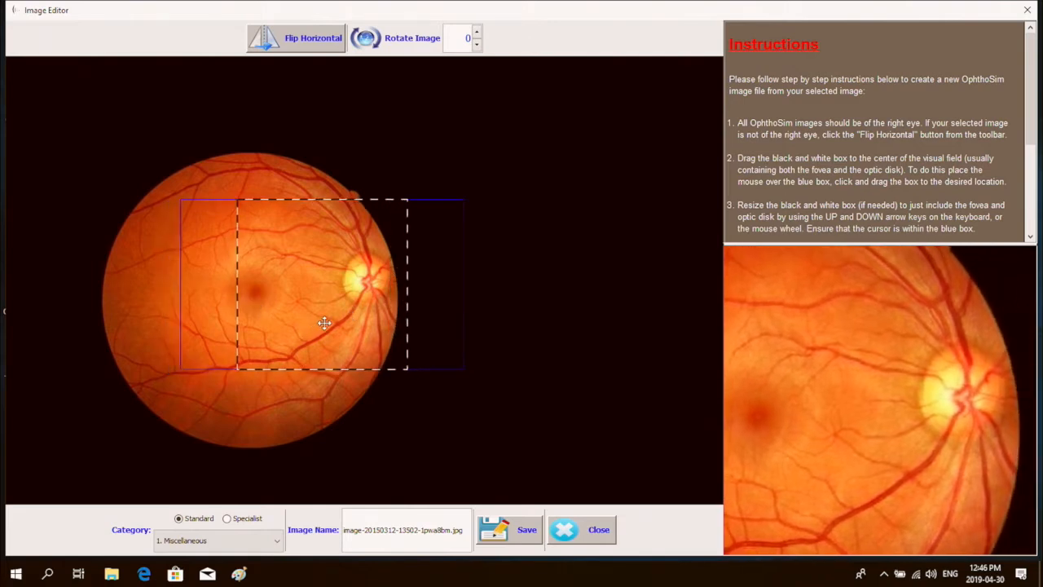
drag(315, 321, 310, 330)
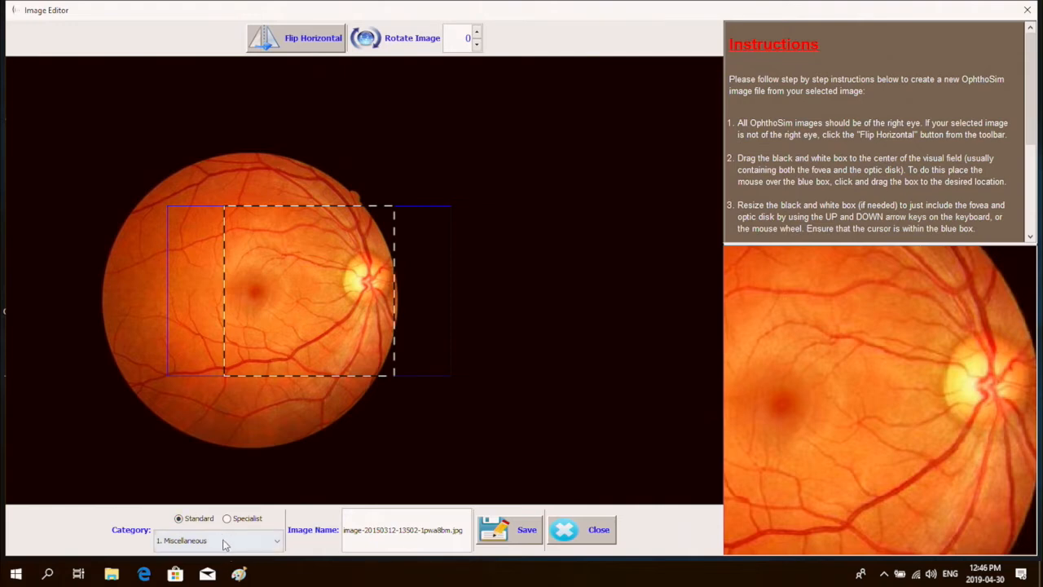
- Assign the image to the standard category "2. Normal" and save it under its existing name
click(274, 547)
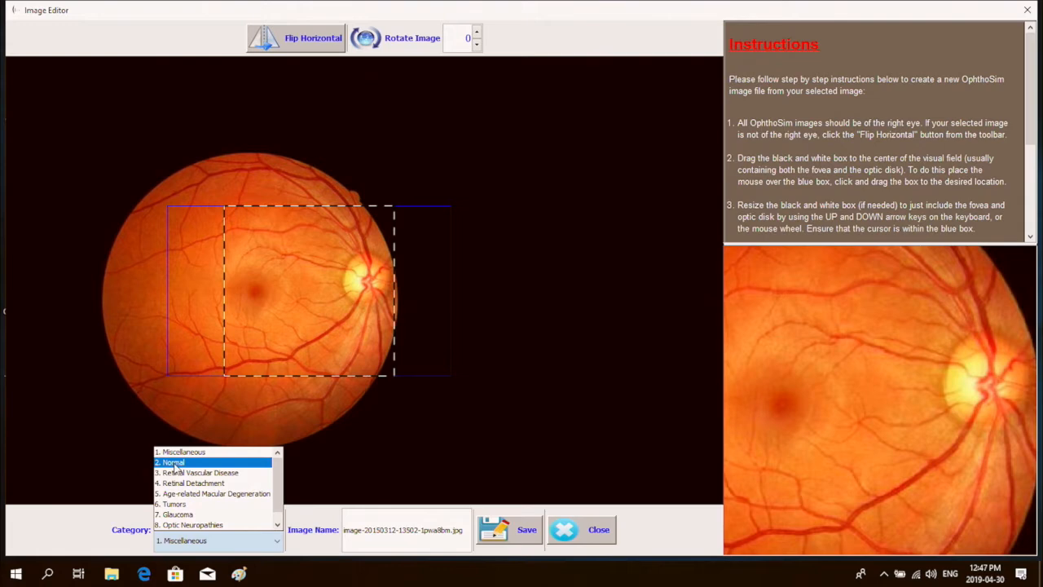
click(174, 464)
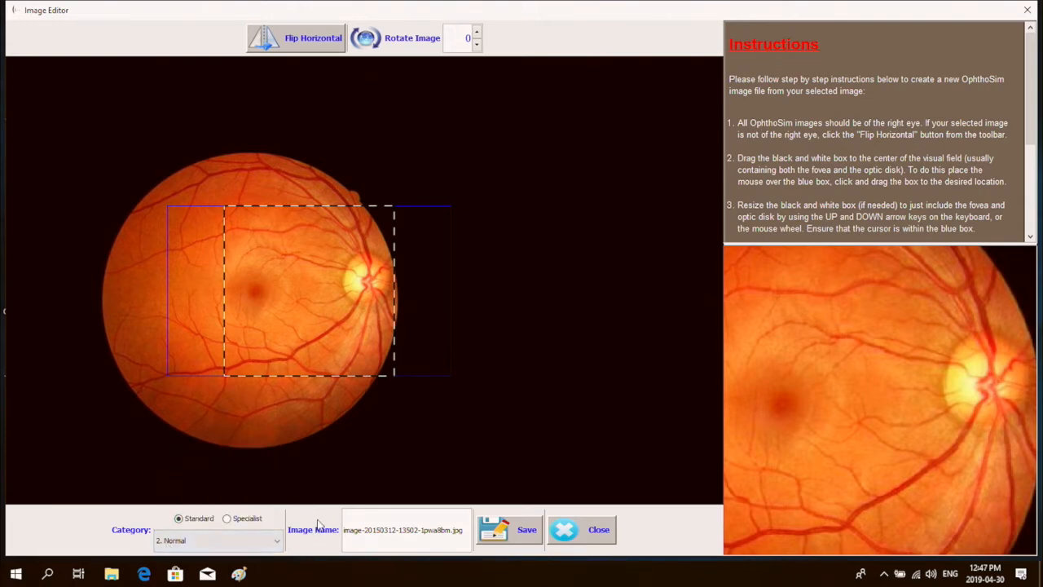
click(521, 531)
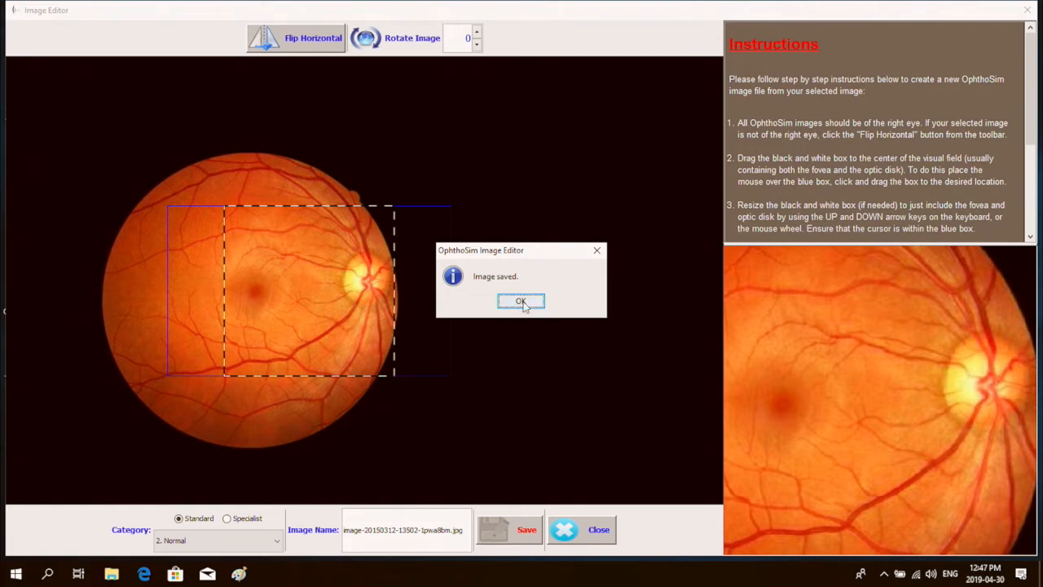
click(522, 301)
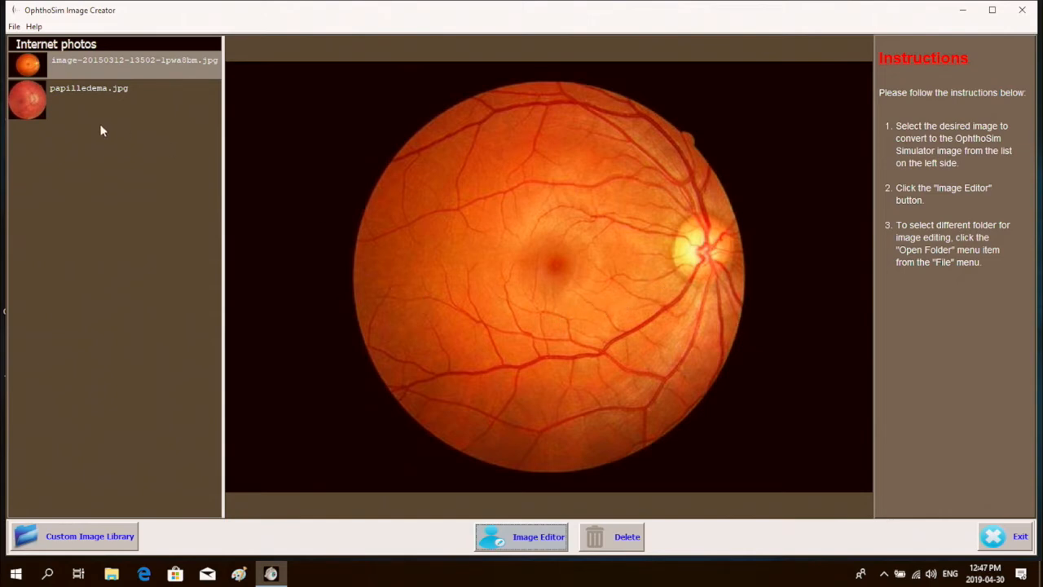
- Open papilledema.jpg for editing, then enlarge and move the selection box so it frames both the fovea and the optic disk
click(68, 101)
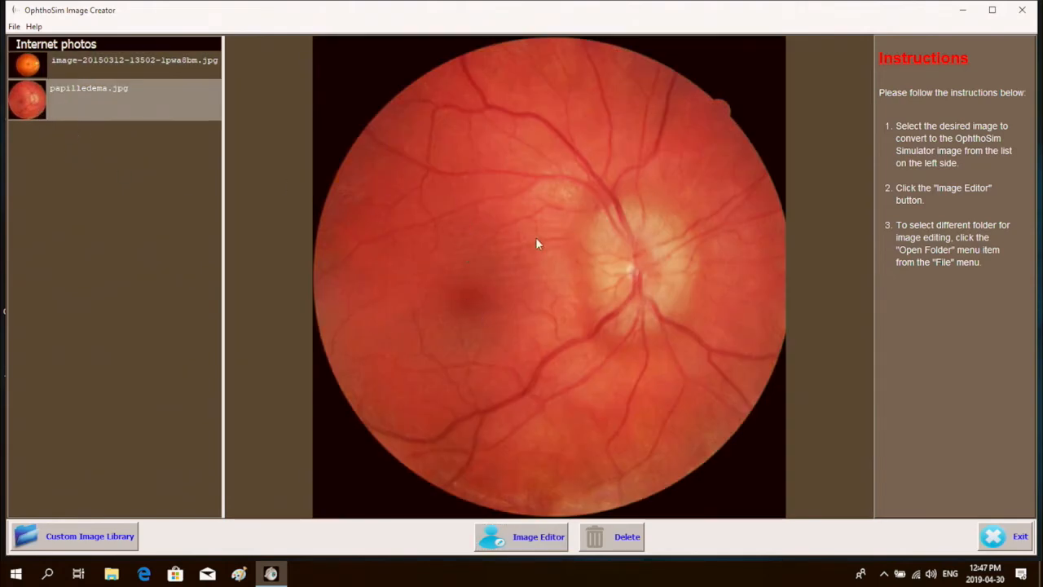
click(530, 542)
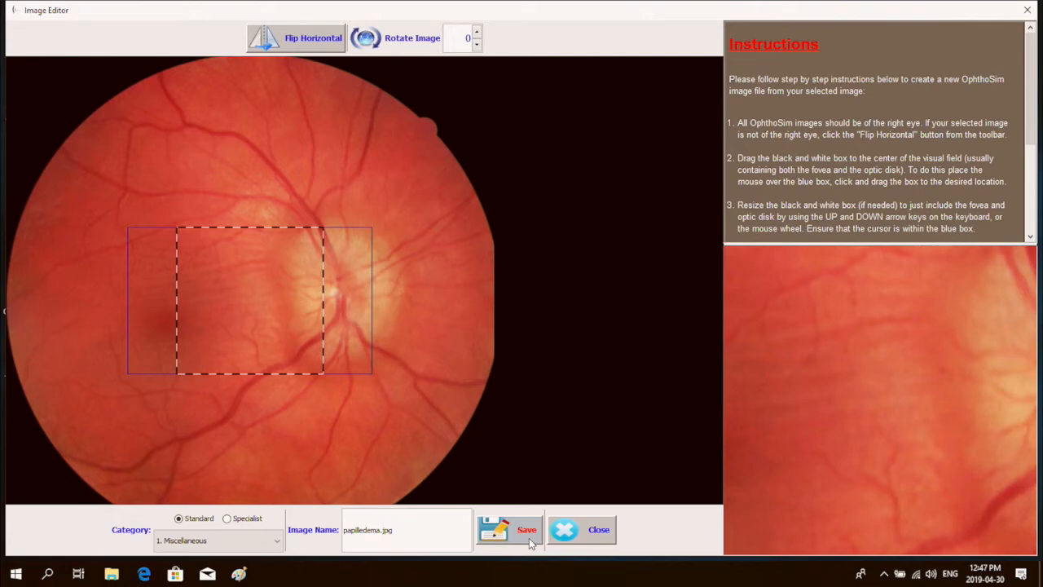
scroll(277, 341, down, 1)
scroll(278, 342, up, 4)
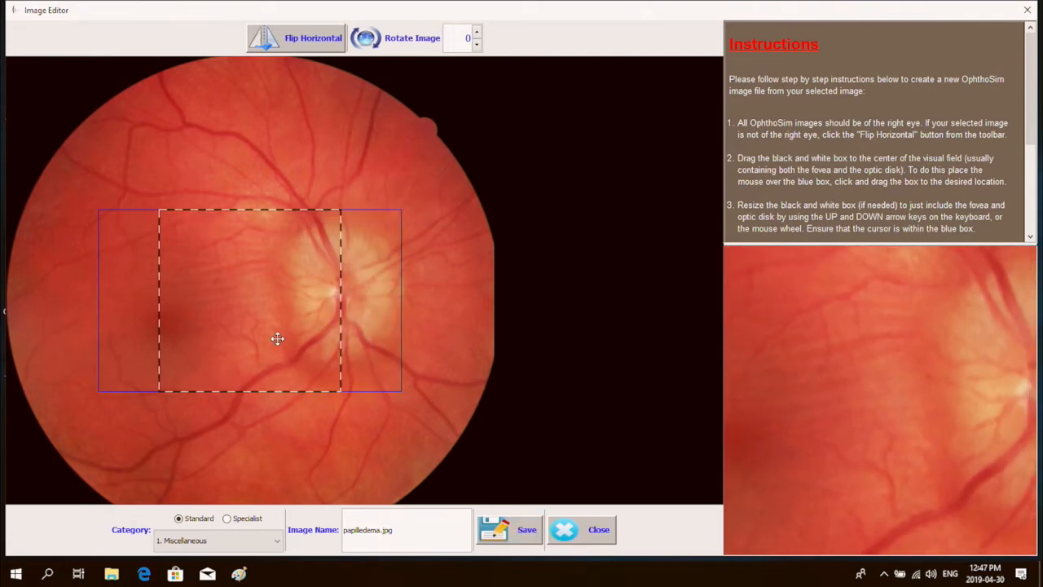
scroll(280, 336, up, 4)
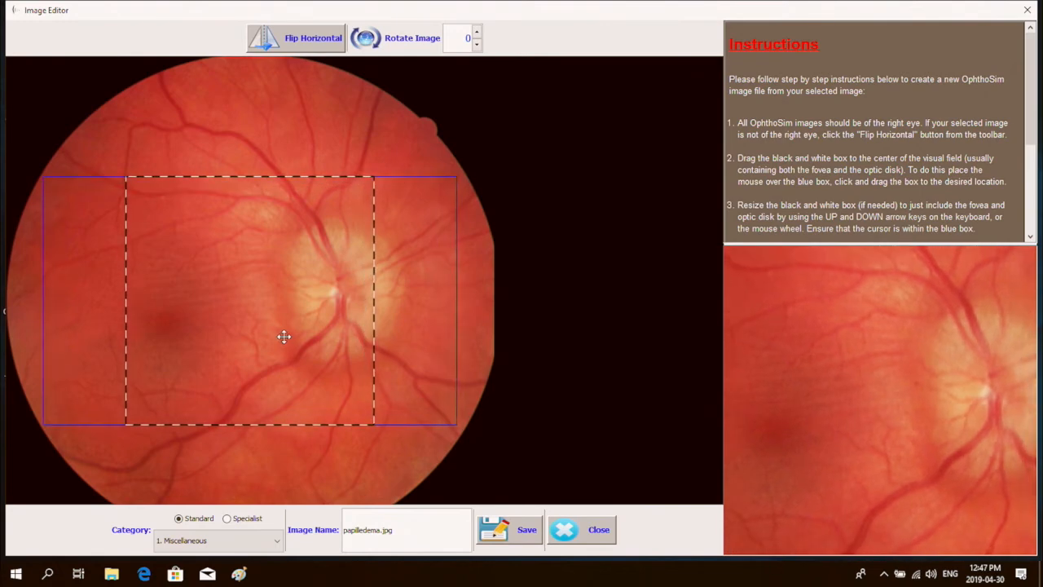
scroll(284, 335, up, 1)
mouse_move(275, 312)
mouse_down()
mouse_move(310, 336)
mouse_move(288, 333)
mouse_move(288, 322)
mouse_up()
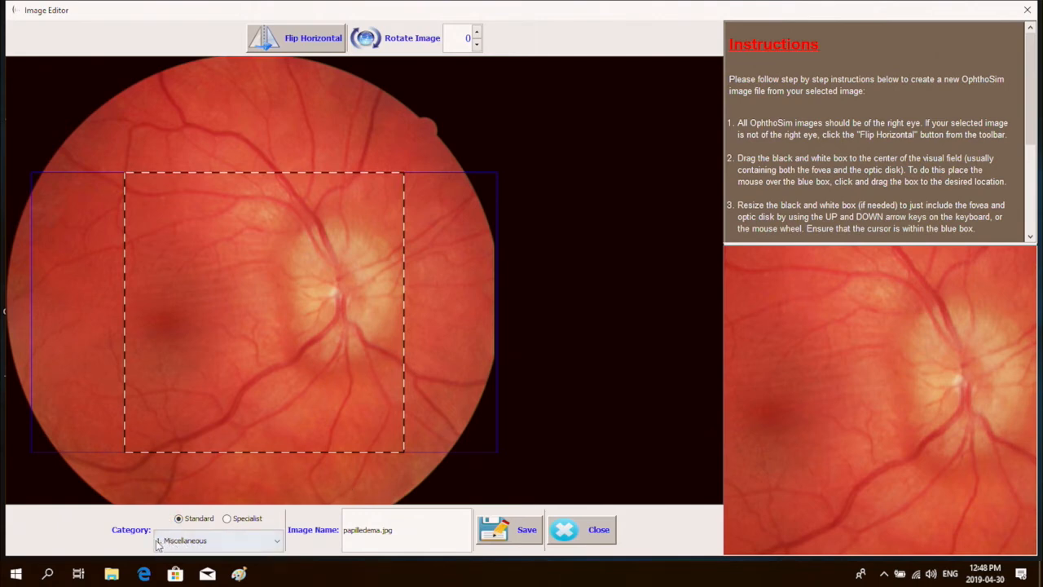
- Assign the papilledema image to the standard category "1. Miscellaneous" and save it under its existing name
click(277, 542)
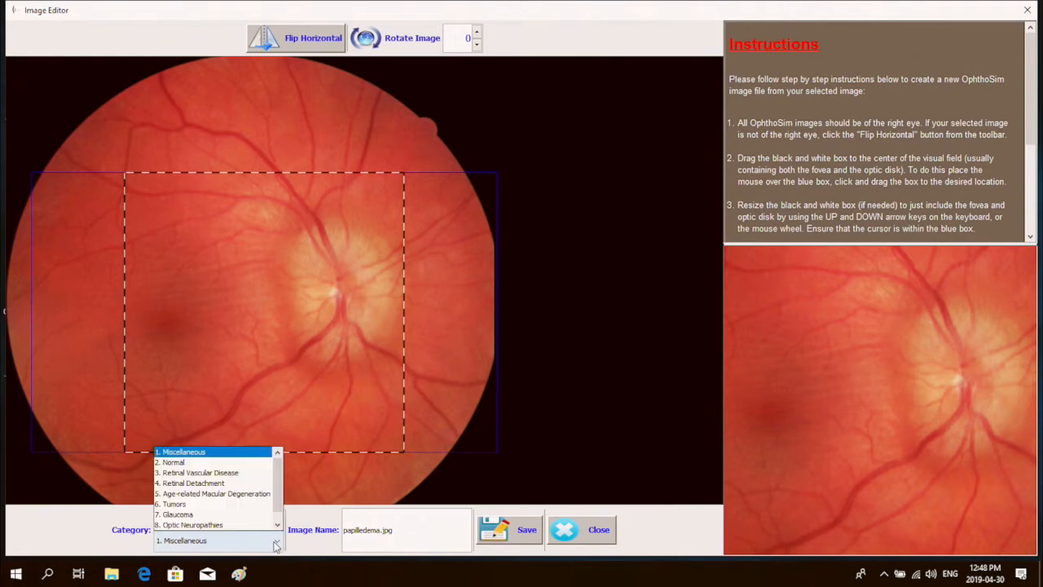
click(185, 452)
click(506, 532)
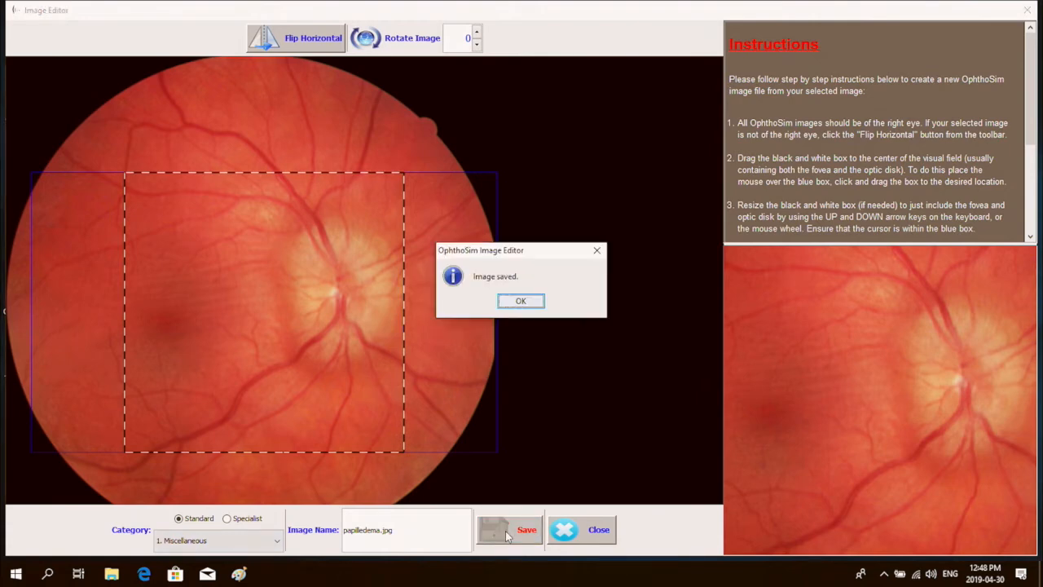
click(518, 299)
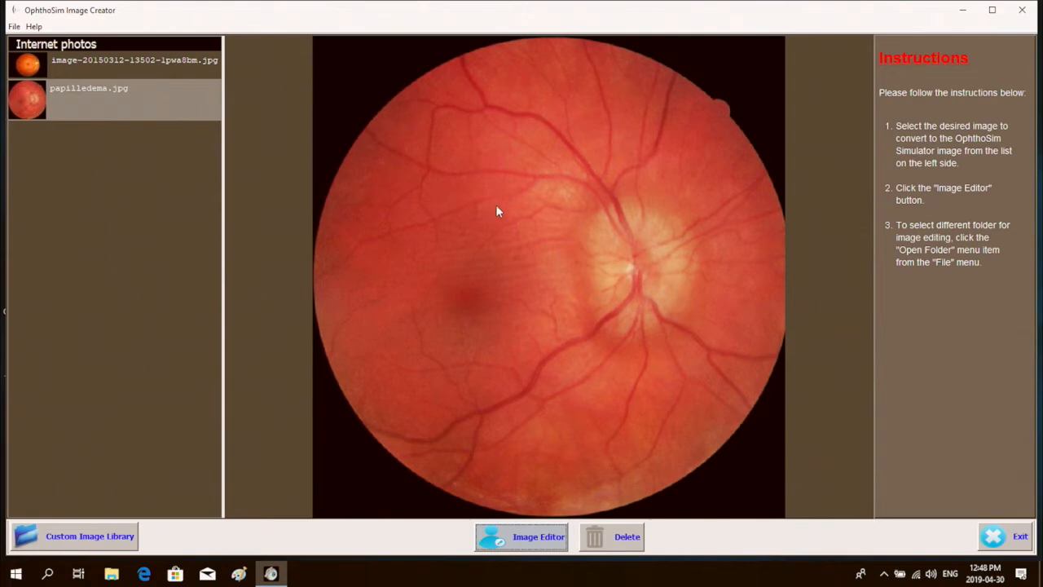
click(1024, 11)
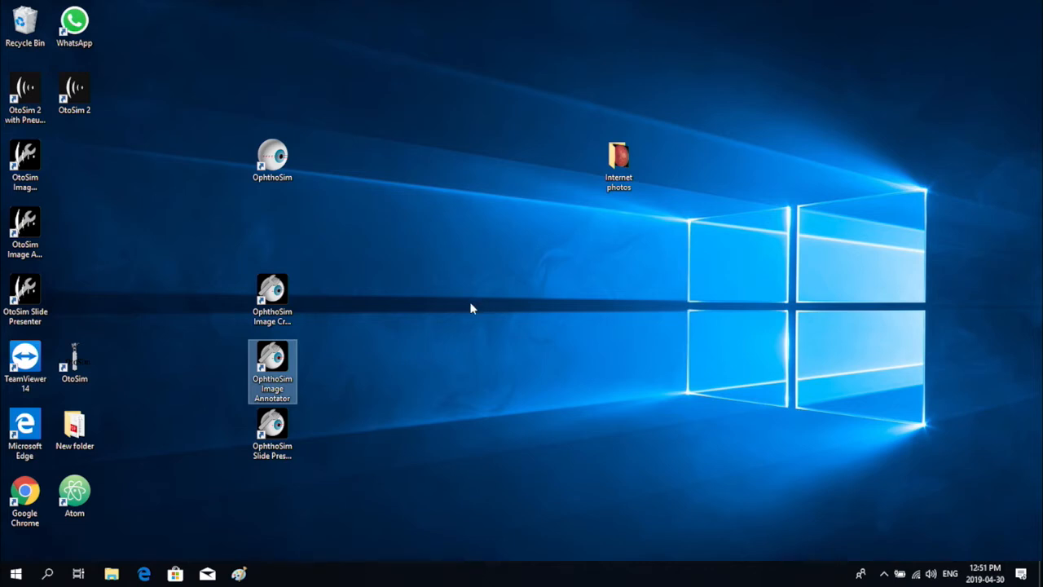
double_click(275, 370)
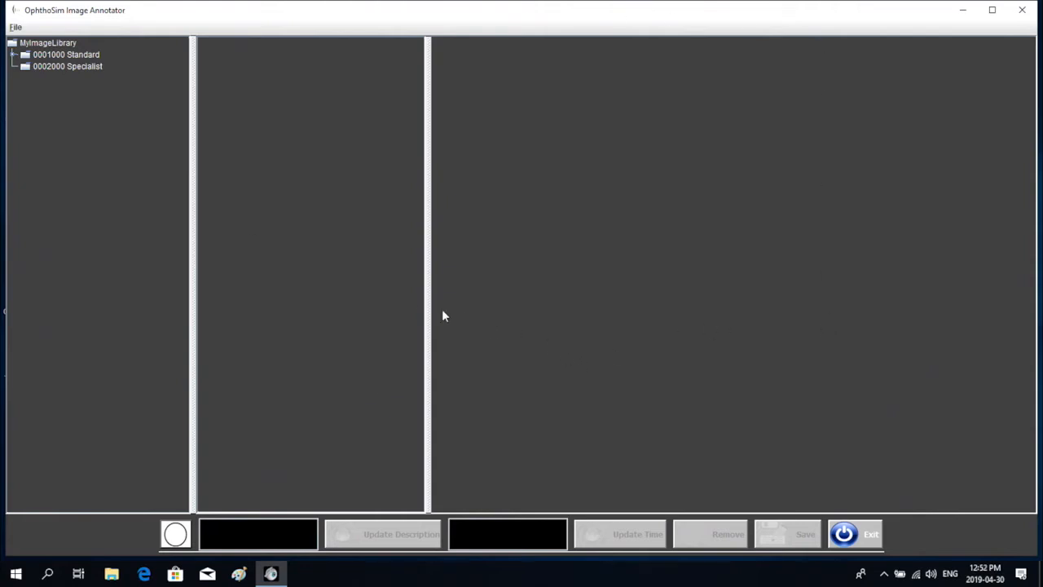
double_click(61, 57)
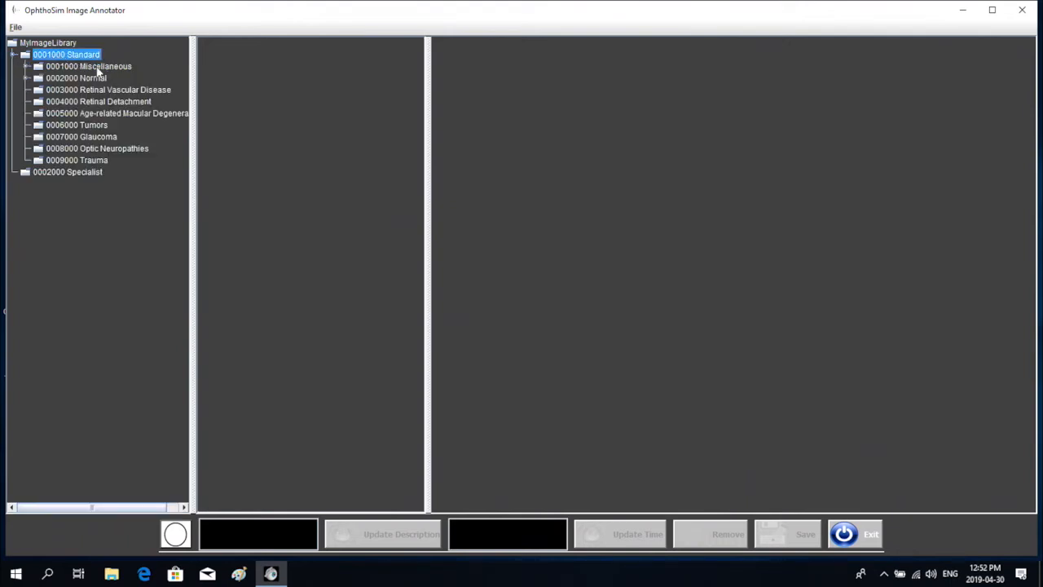
double_click(70, 79)
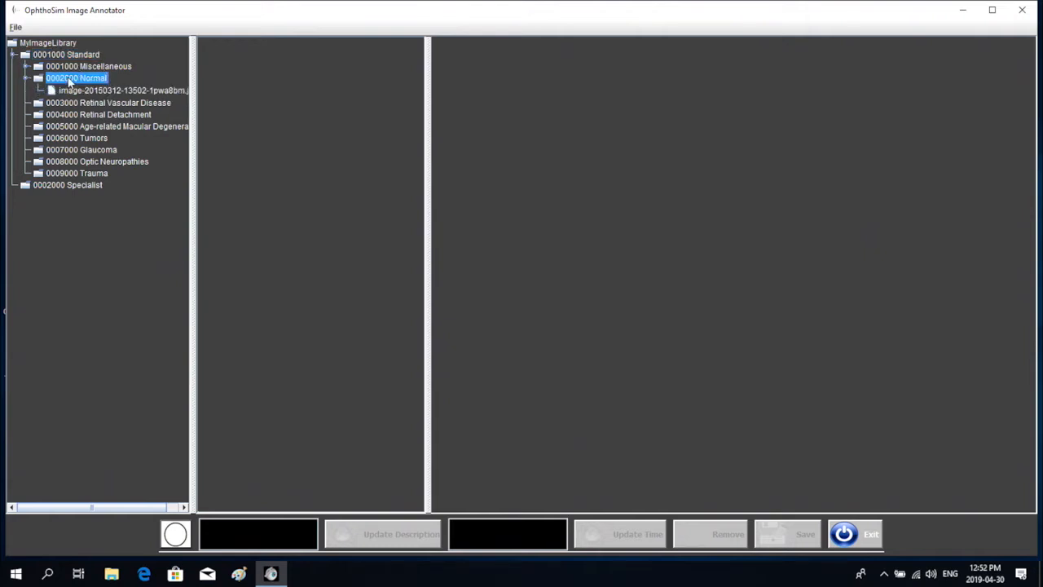
click(113, 91)
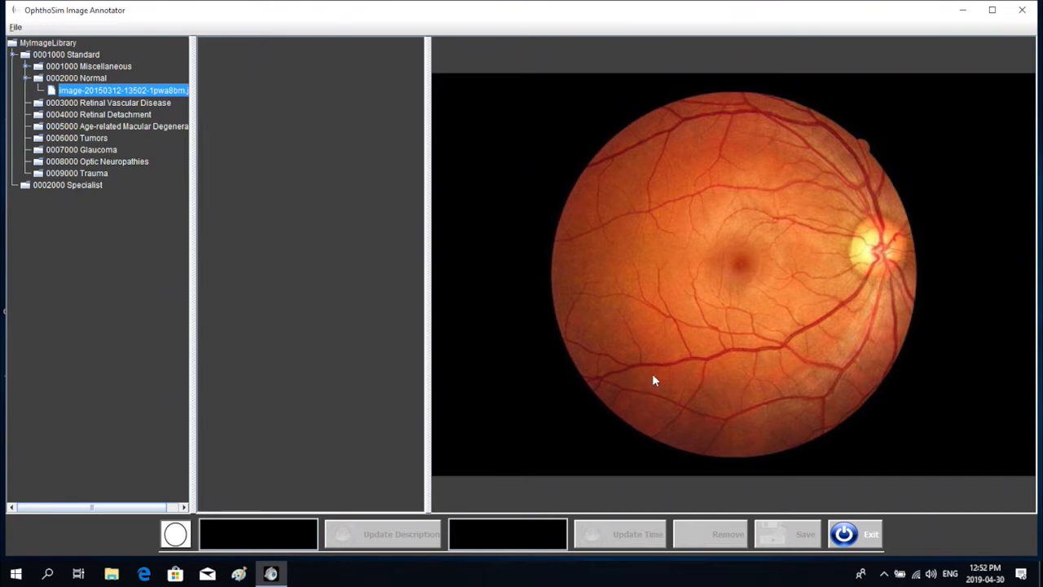
- Cycle the annotation shape repeatedly between the available options, ending on the circle
click(176, 535)
click(179, 542)
click(178, 542)
click(178, 542)
click(178, 541)
click(180, 542)
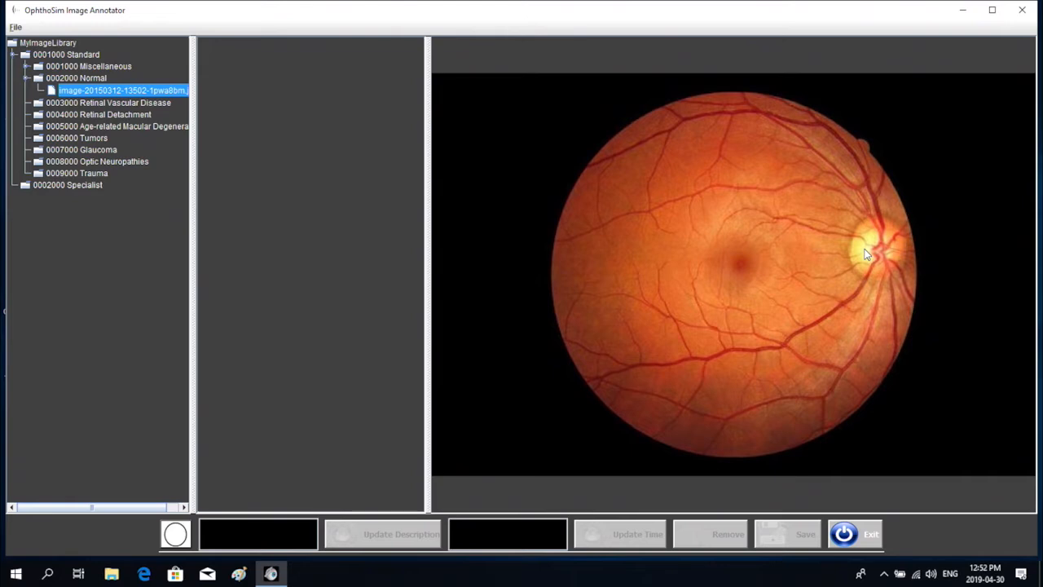
- Draw a circular annotation over the optic disk, then move and shrink it to fit closely around the disk
drag(864, 249, 895, 284)
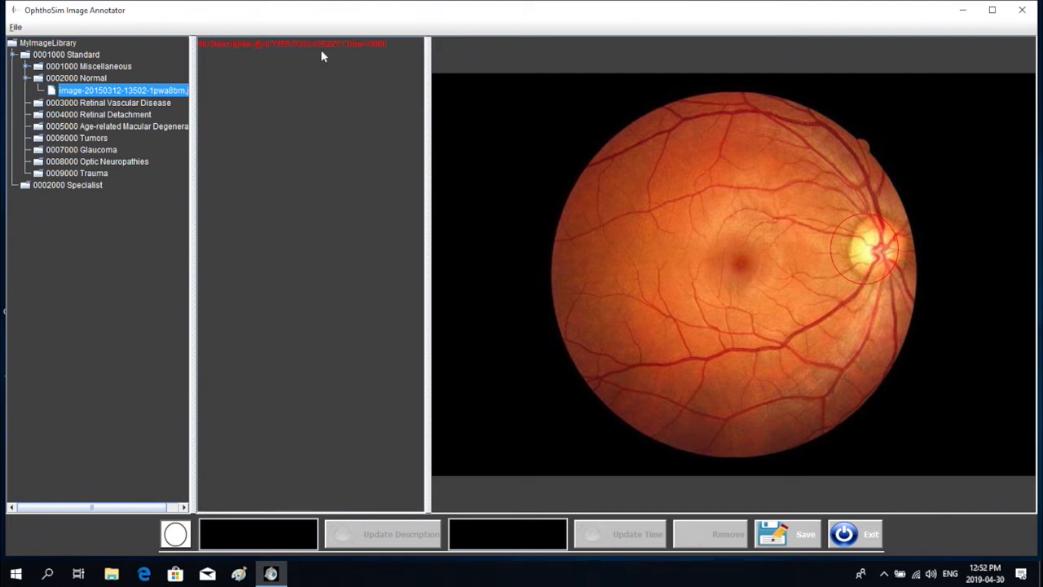
click(887, 278)
drag(864, 250, 876, 252)
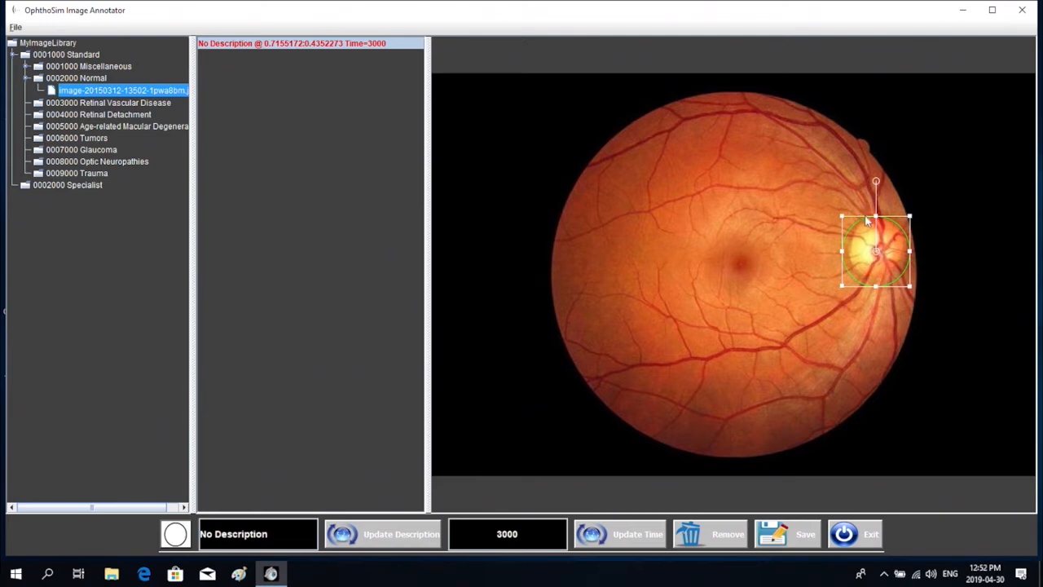
mouse_move(842, 217)
mouse_down()
mouse_move(809, 194)
mouse_move(842, 224)
mouse_move(876, 201)
mouse_up()
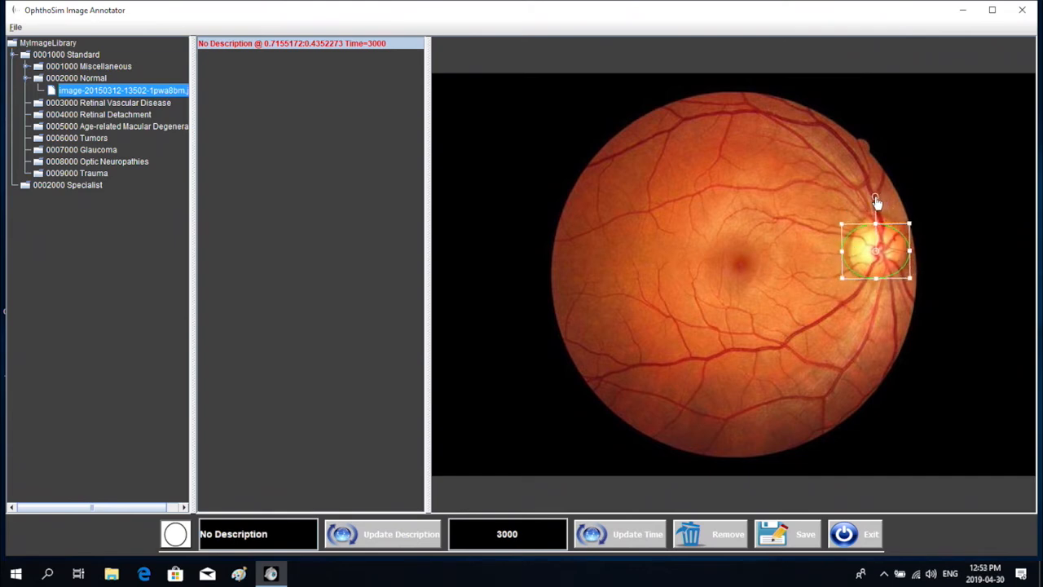
drag(842, 252, 847, 251)
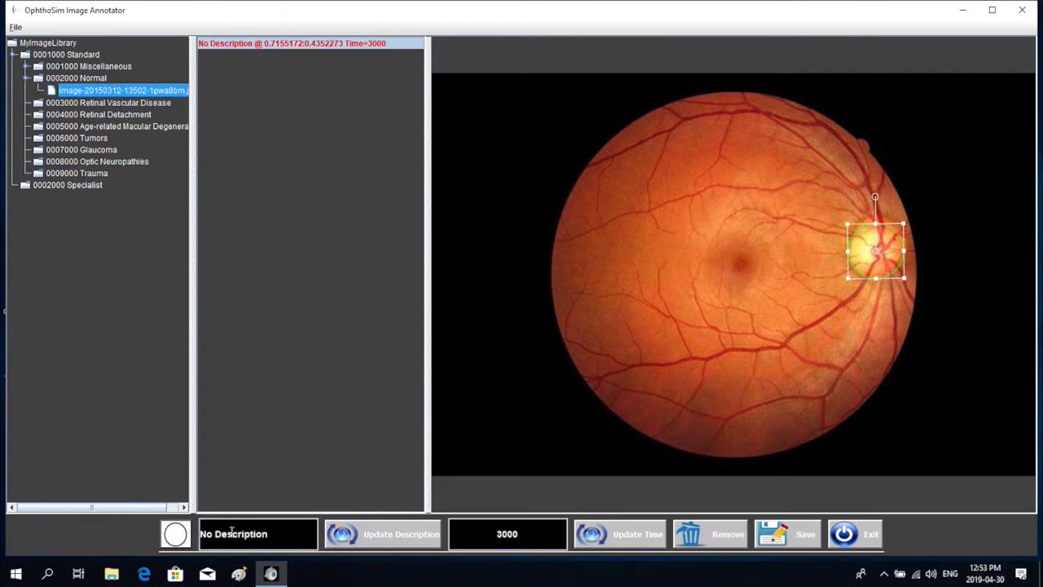
- Set the optic disk annotation's description to "Optic nerve head"
drag(271, 533, 203, 538)
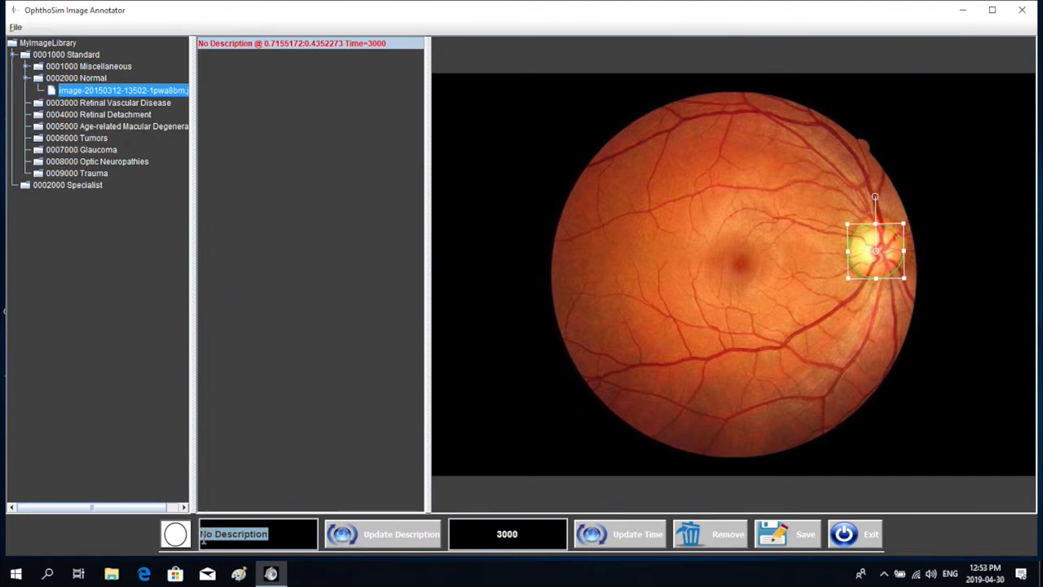
key(BackSpace)
text(Optic n)
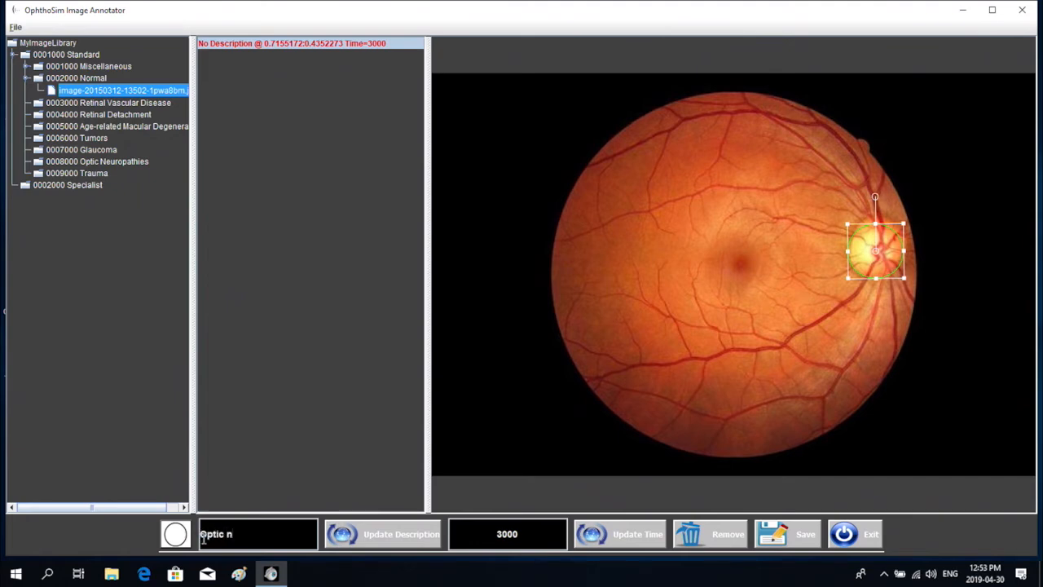
text(erve head)
click(363, 540)
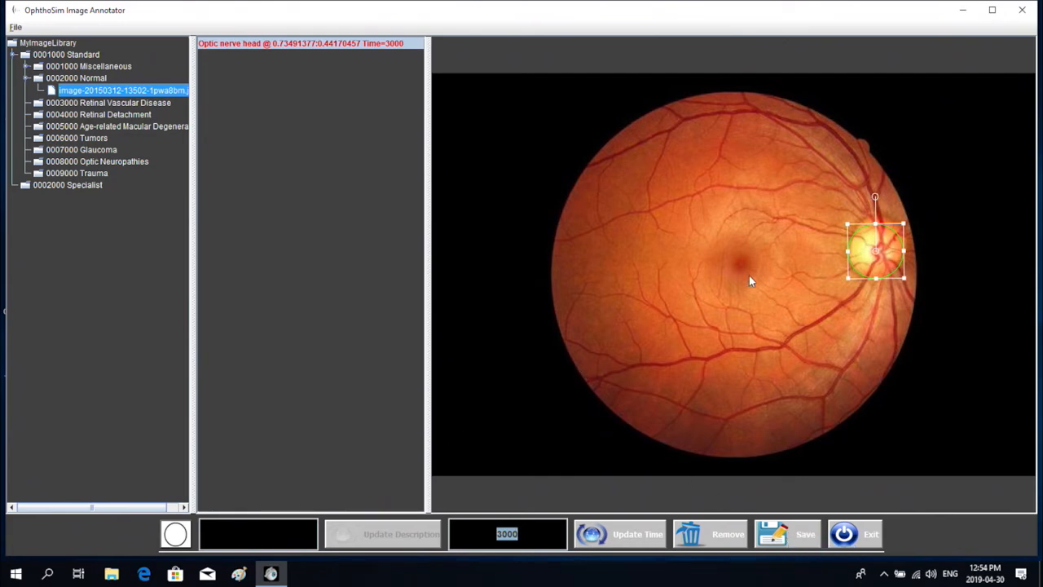
- Draw a small circular annotation around the fovea, center it on the dark spot and set its description to "Fovea"
click(175, 536)
drag(740, 266, 765, 297)
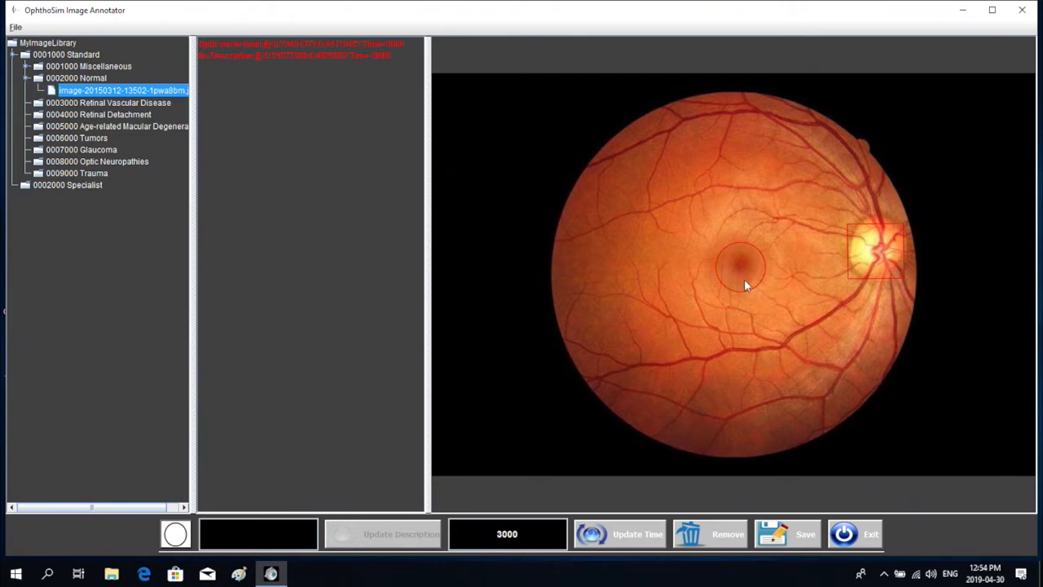
click(729, 295)
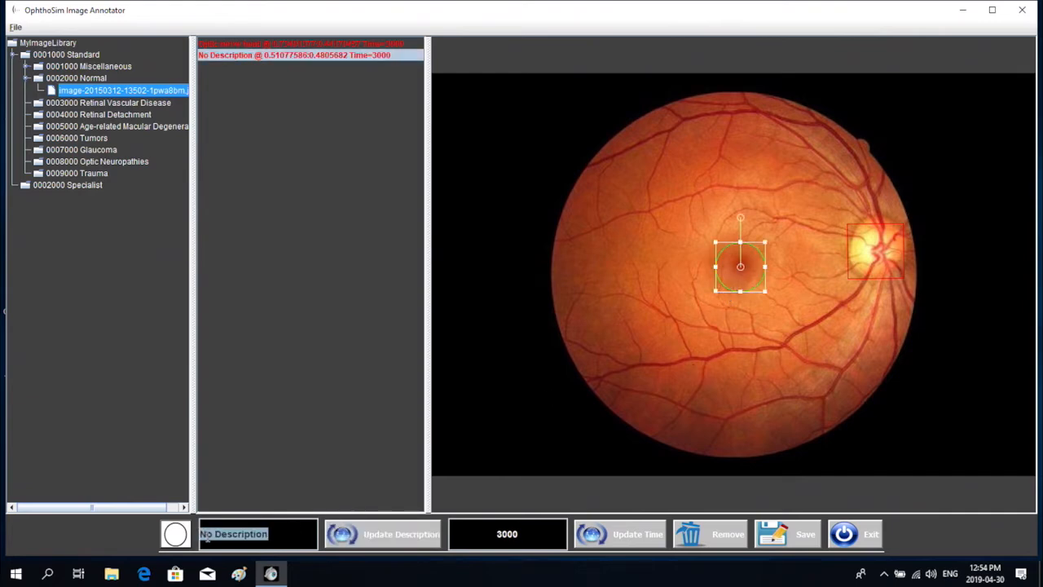
text(Fovea)
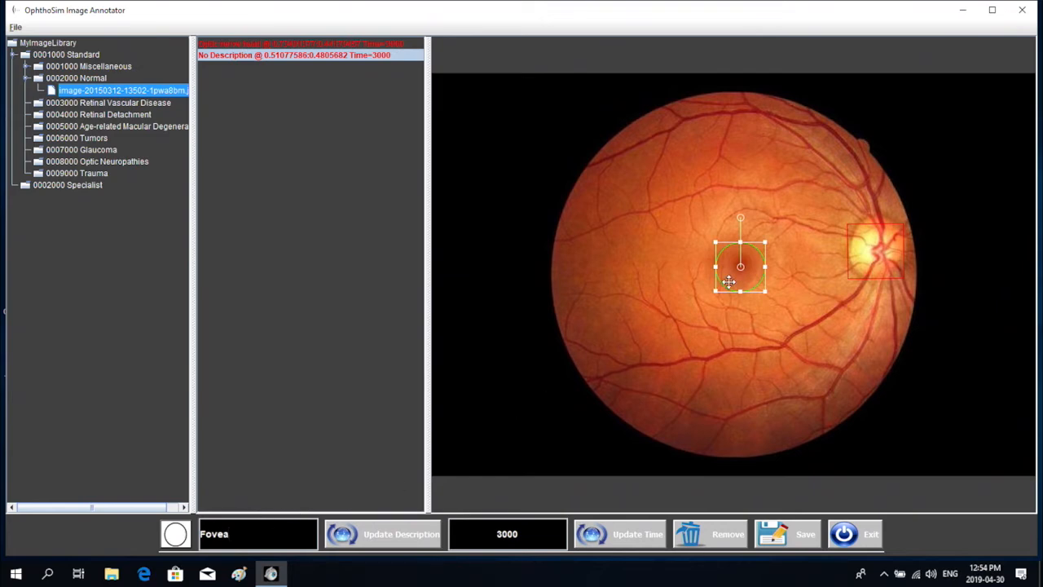
drag(730, 284, 731, 281)
click(379, 538)
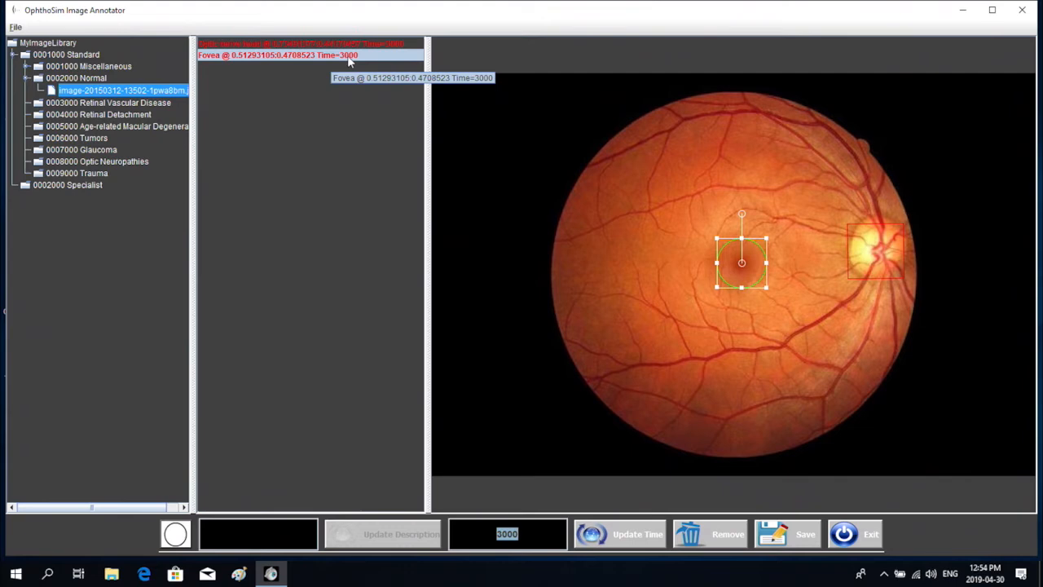
- Save the annotations of the normal fundus image
click(789, 540)
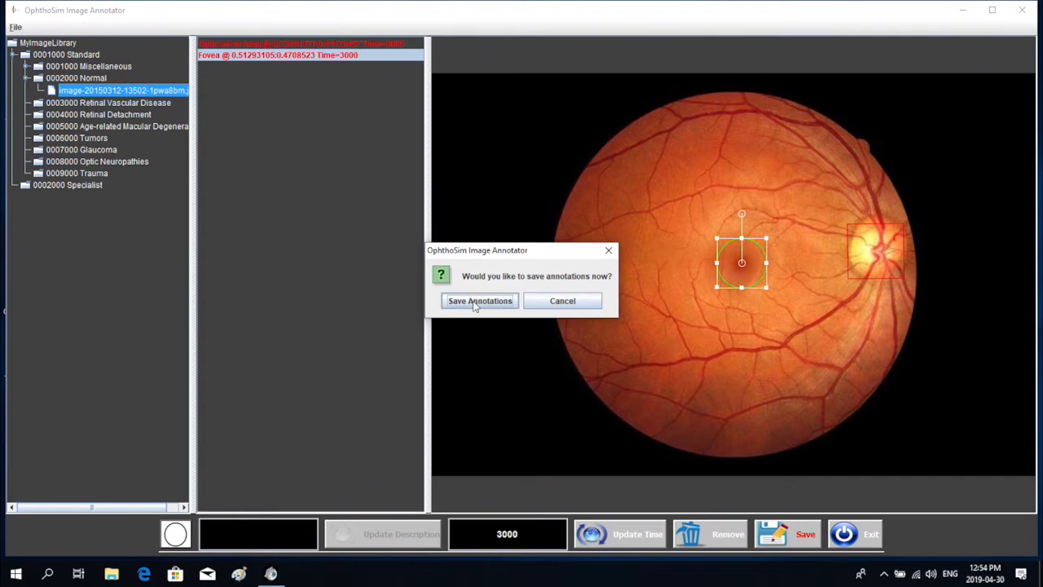
click(477, 302)
click(522, 305)
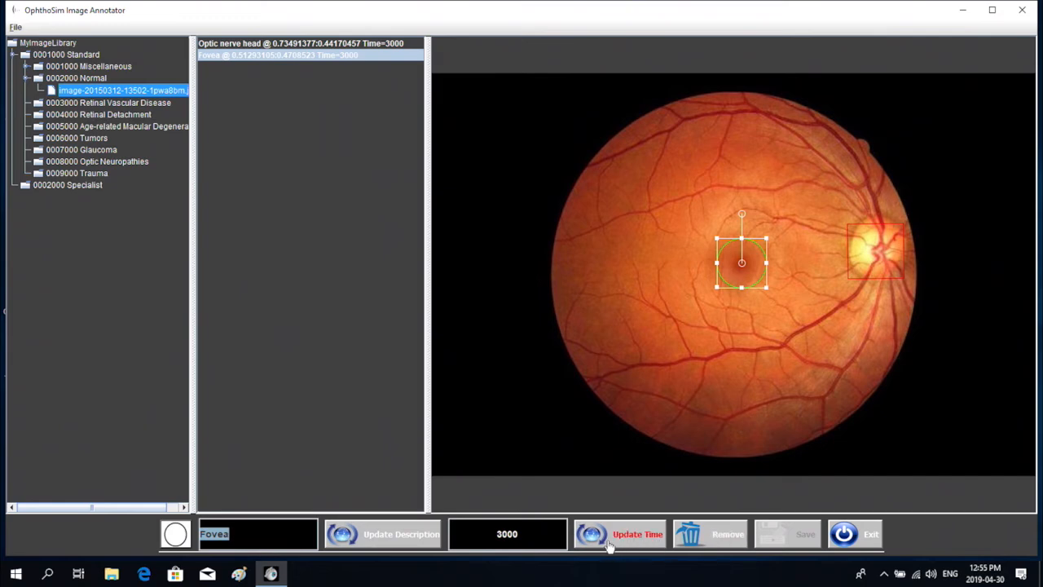
- Open papilledema.jpg from the Standard library's Miscellaneous category
click(88, 68)
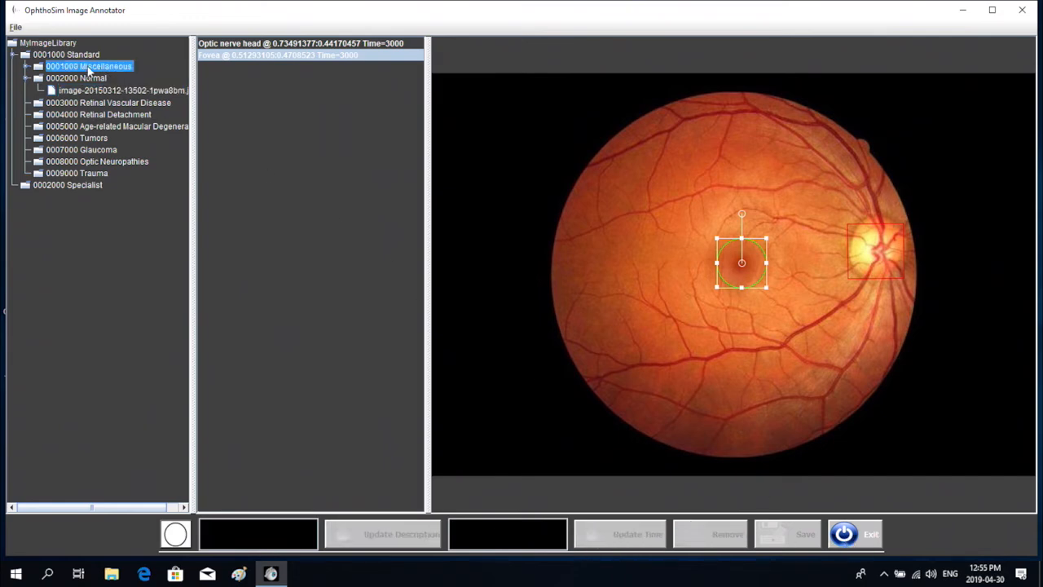
double_click(88, 68)
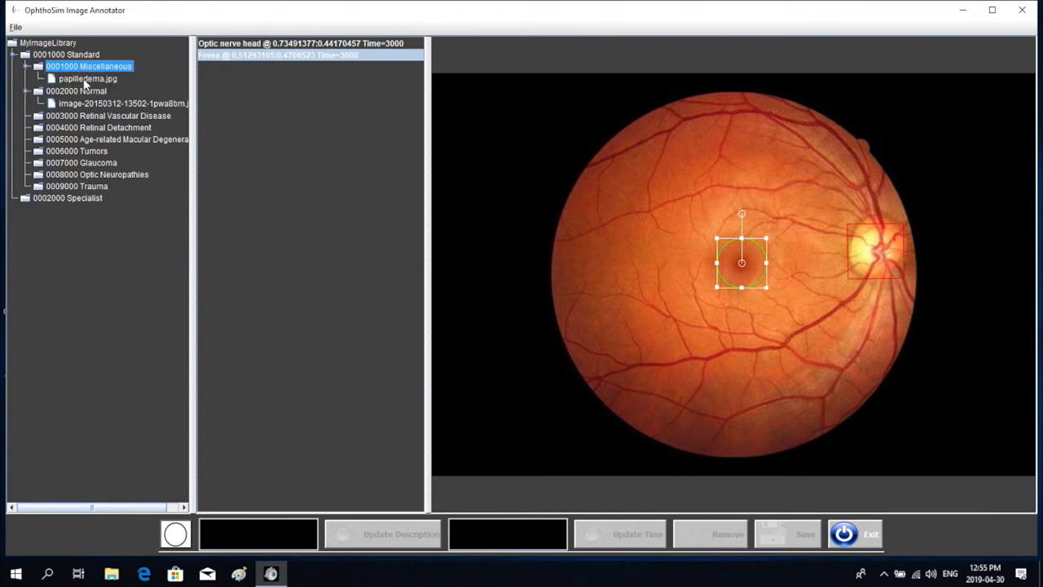
click(79, 79)
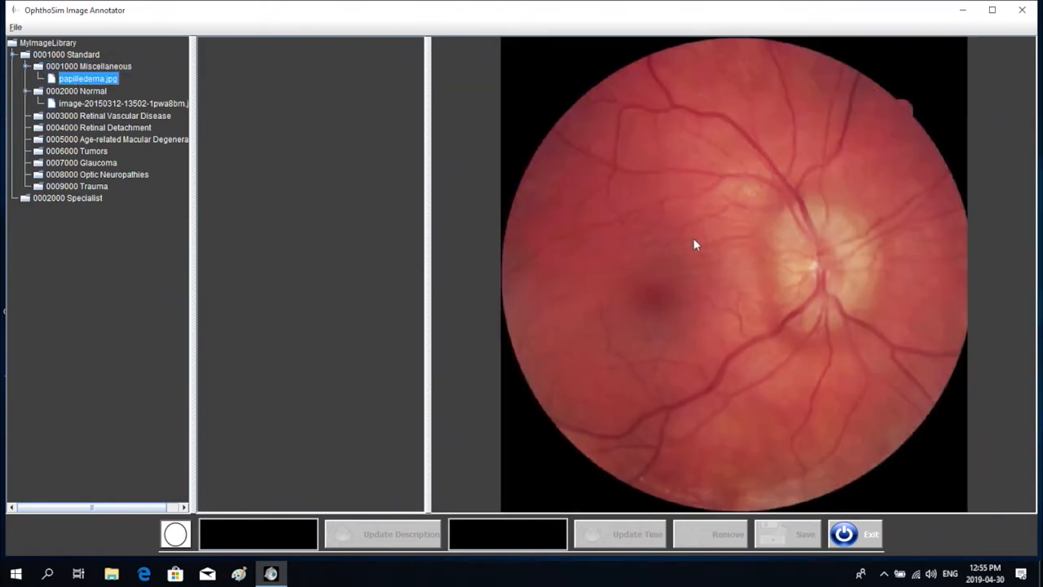
- Draw a rectangular annotation enclosing the whole swollen optic disk and select it
click(178, 537)
mouse_move(815, 269)
mouse_down()
mouse_move(860, 290)
mouse_move(888, 326)
mouse_up()
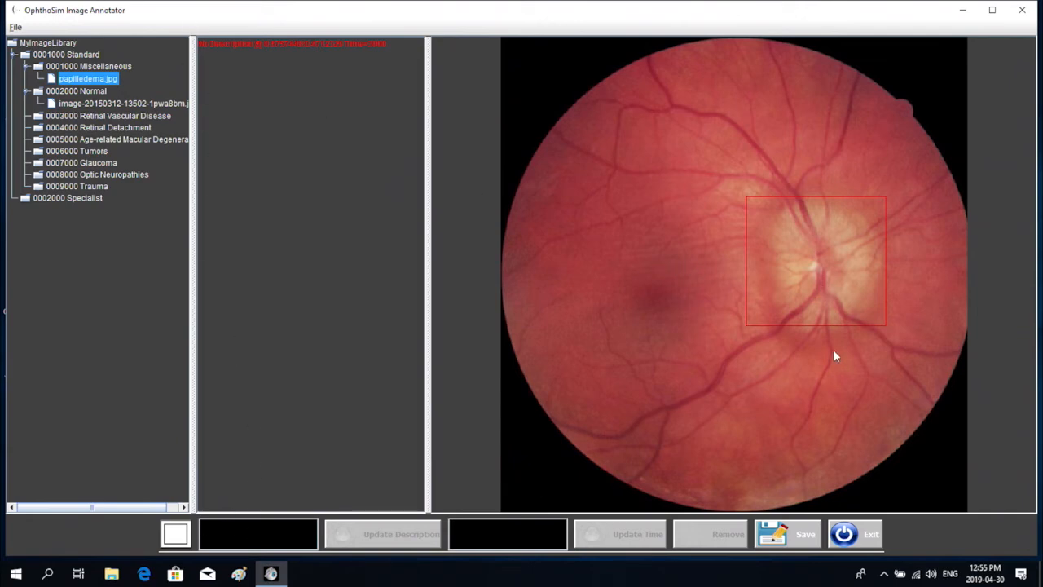
click(811, 331)
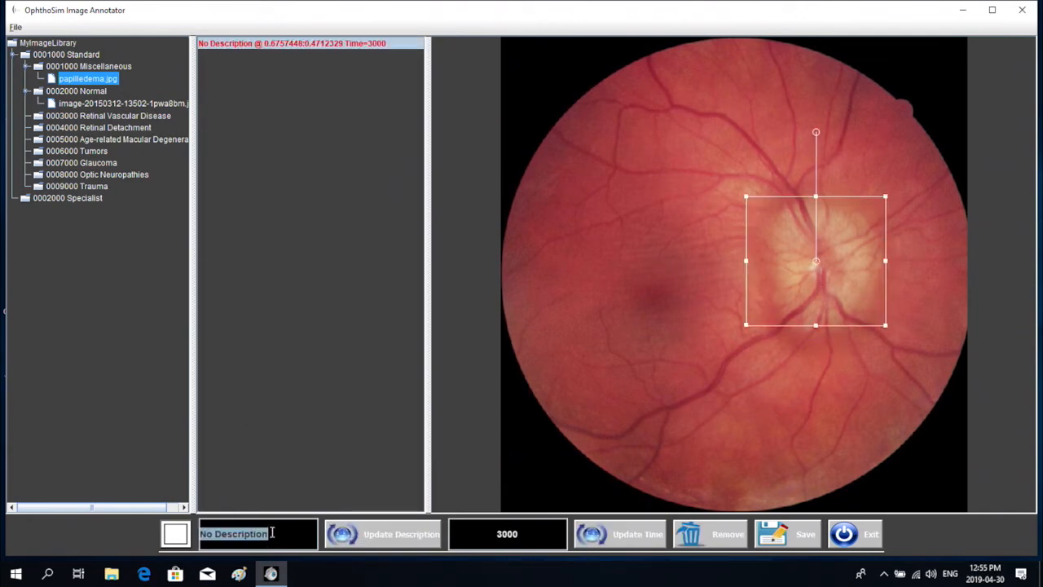
- Set the rectangular annotation's description to "Papilledema" and shift the box slightly to center it on the optic disk
text(Pa)
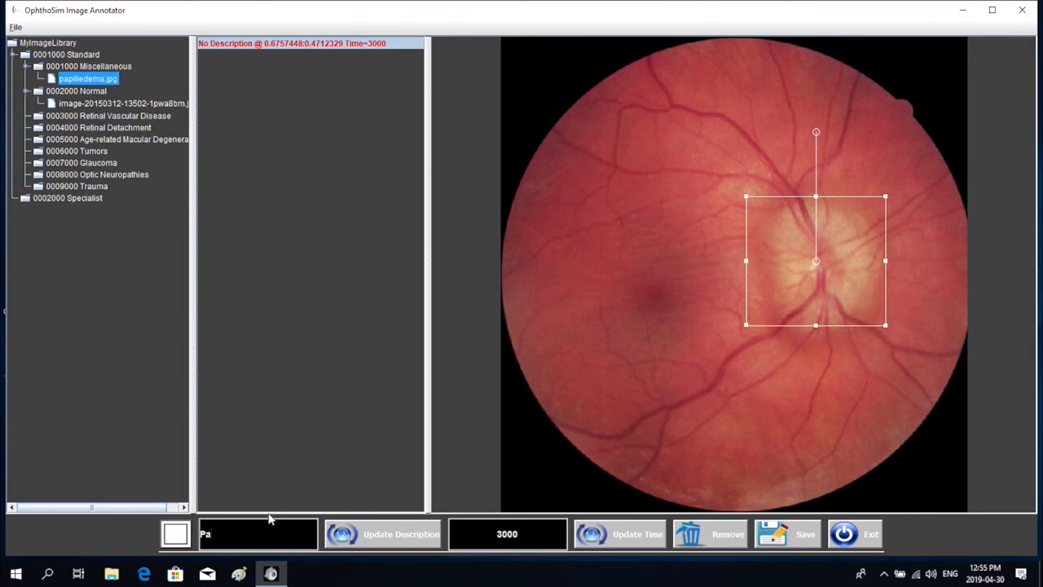
text(pilledema)
click(361, 537)
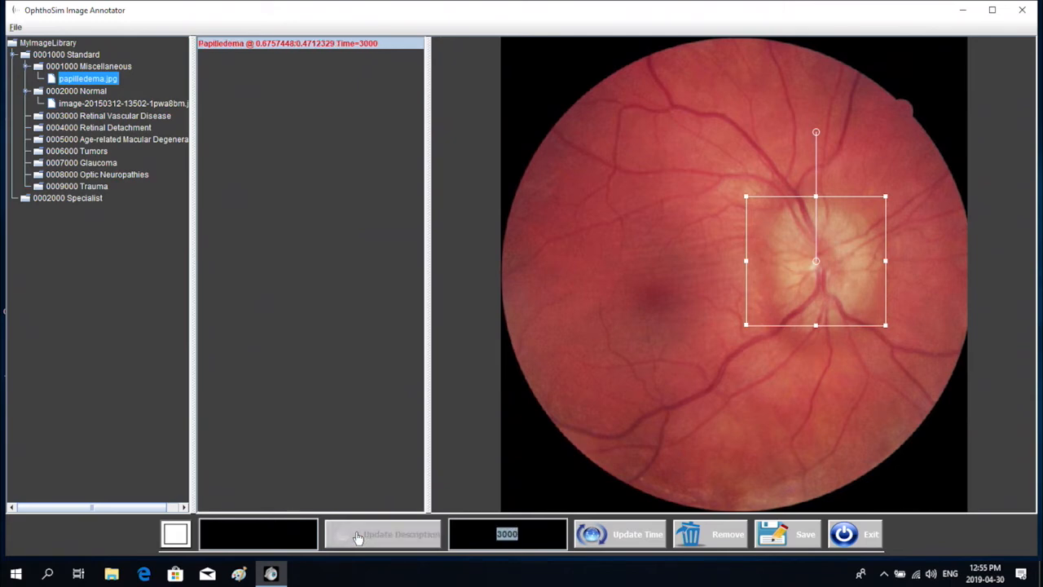
drag(822, 266, 829, 267)
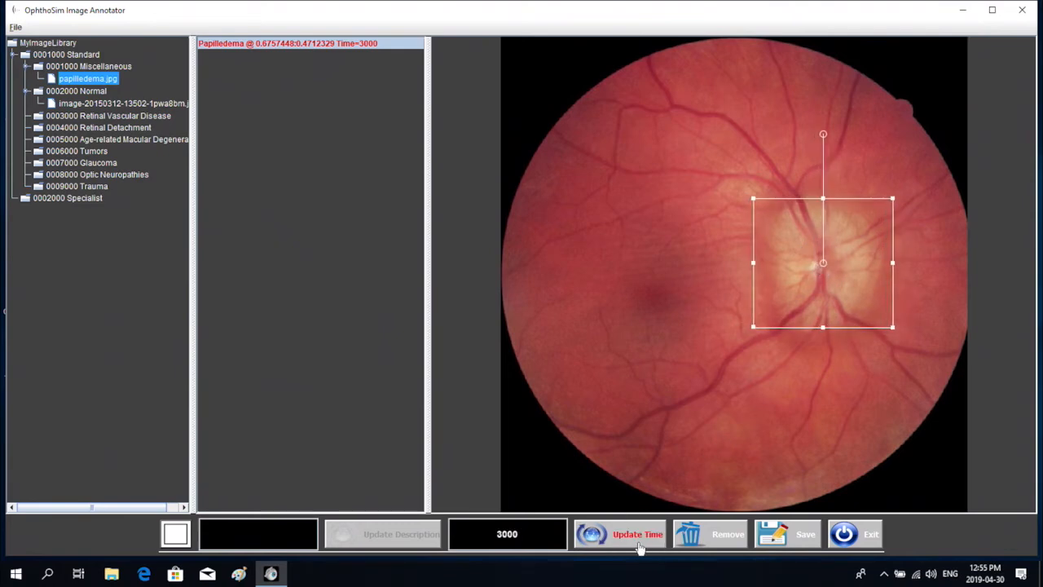
- Save the annotations of the papilledema image and exit the Image Annotator
click(793, 539)
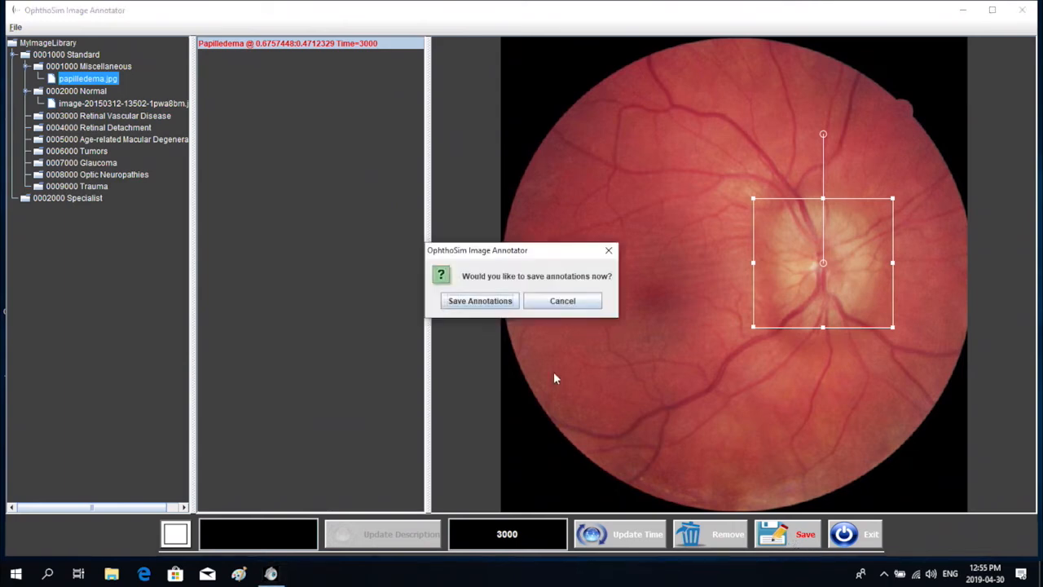
click(479, 300)
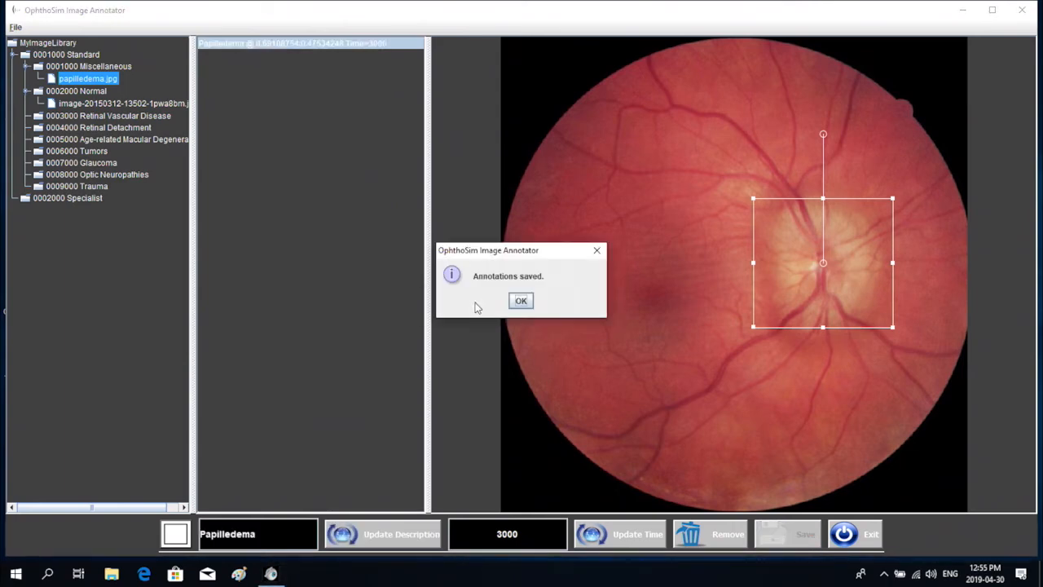
click(519, 299)
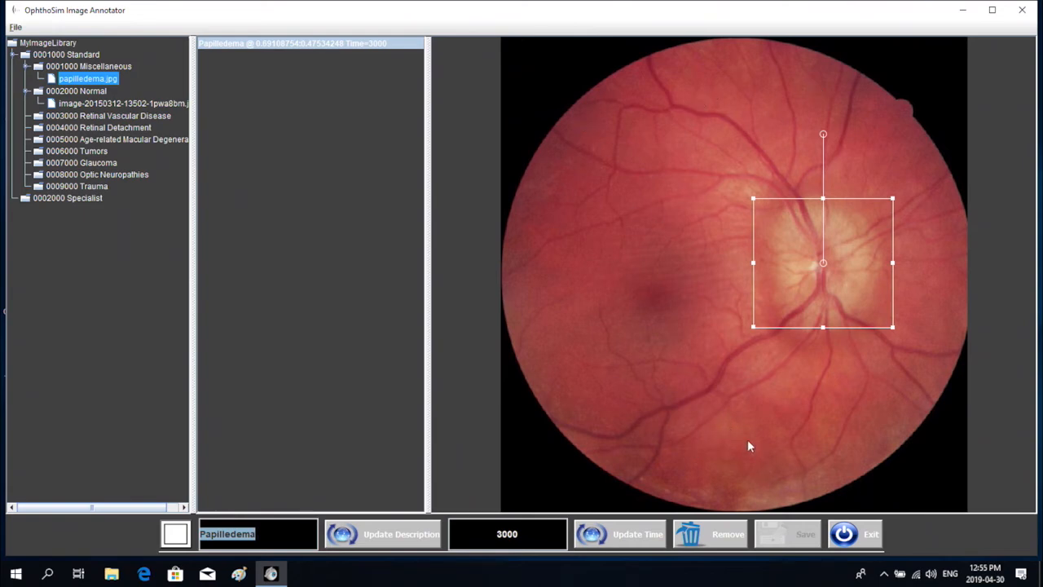
click(845, 536)
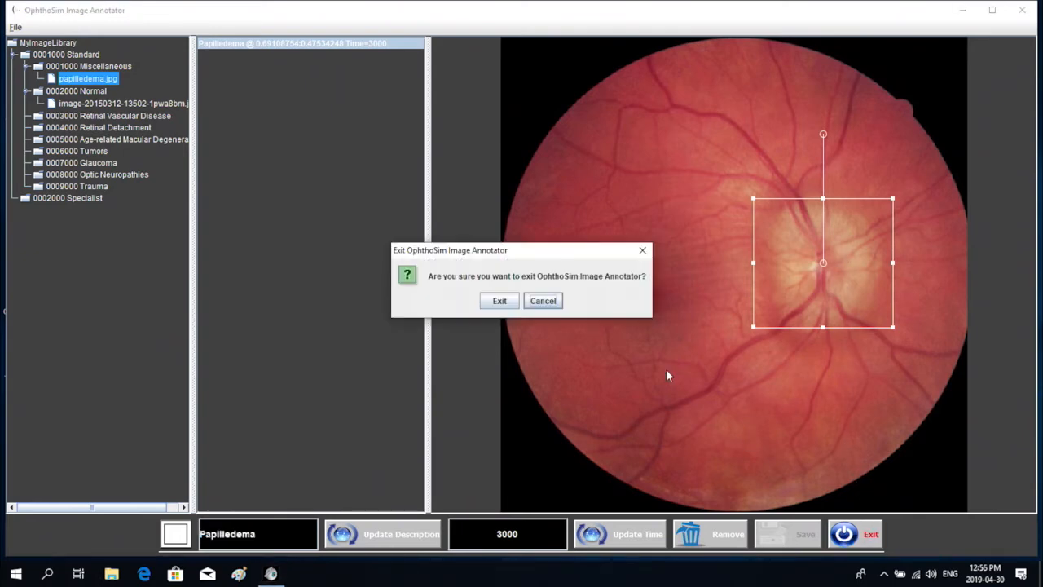
click(506, 301)
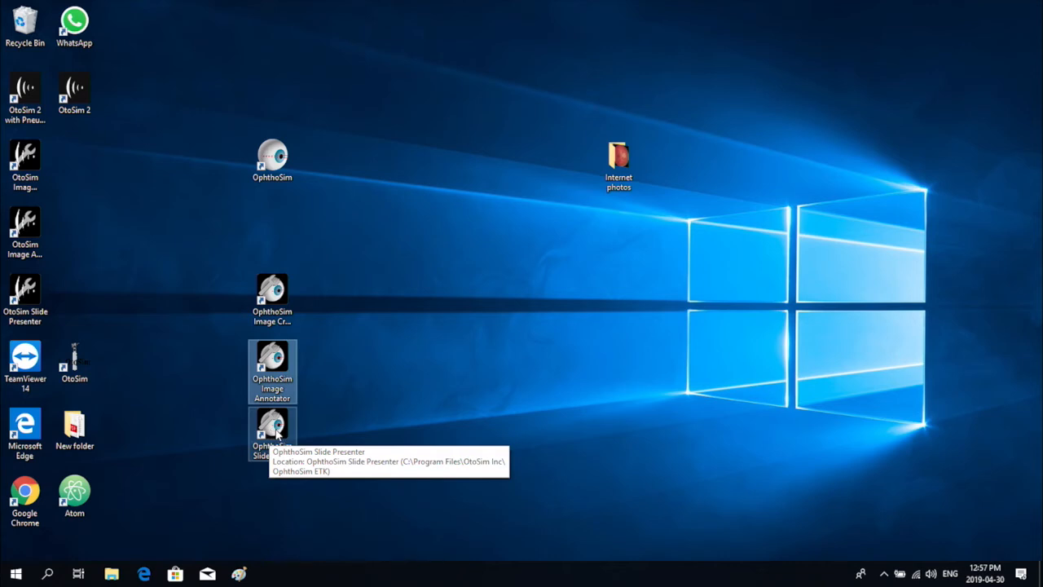
- In OphthoSim Slide Presenter, build a presentation from the user library's normal and papilledema images, with the normal image as slide 1
click(277, 434)
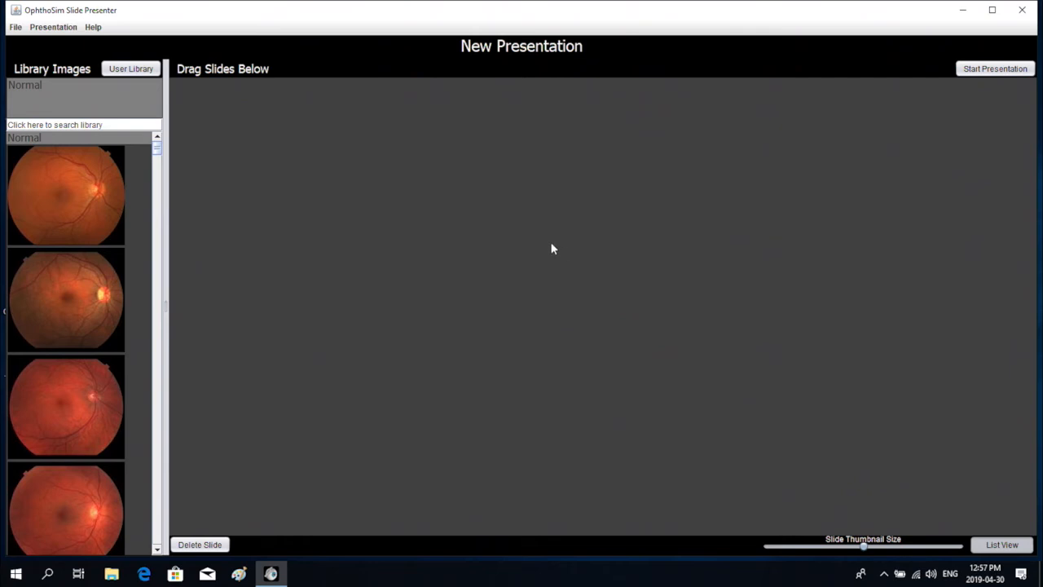
click(131, 69)
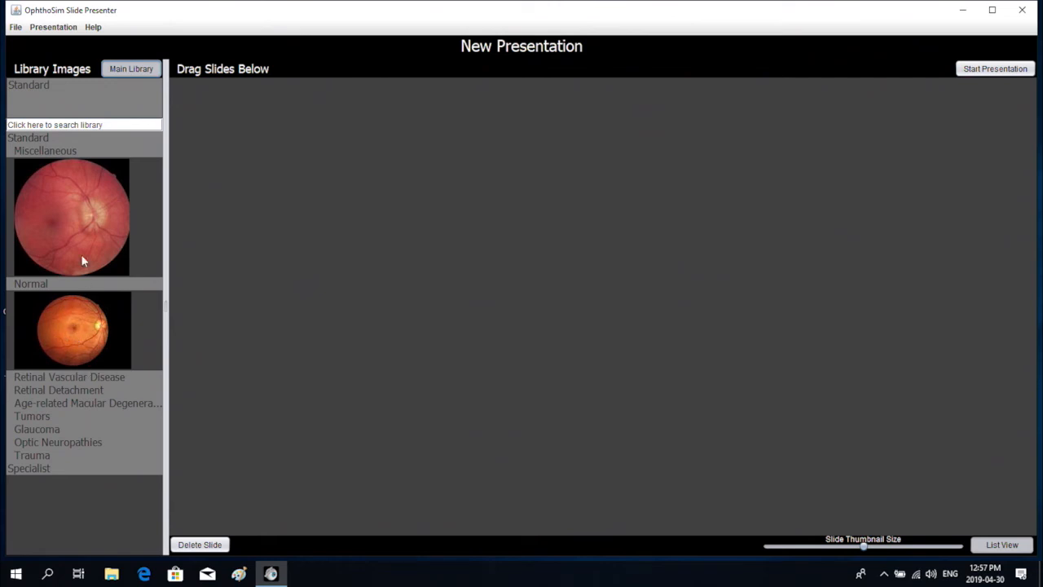
click(75, 220)
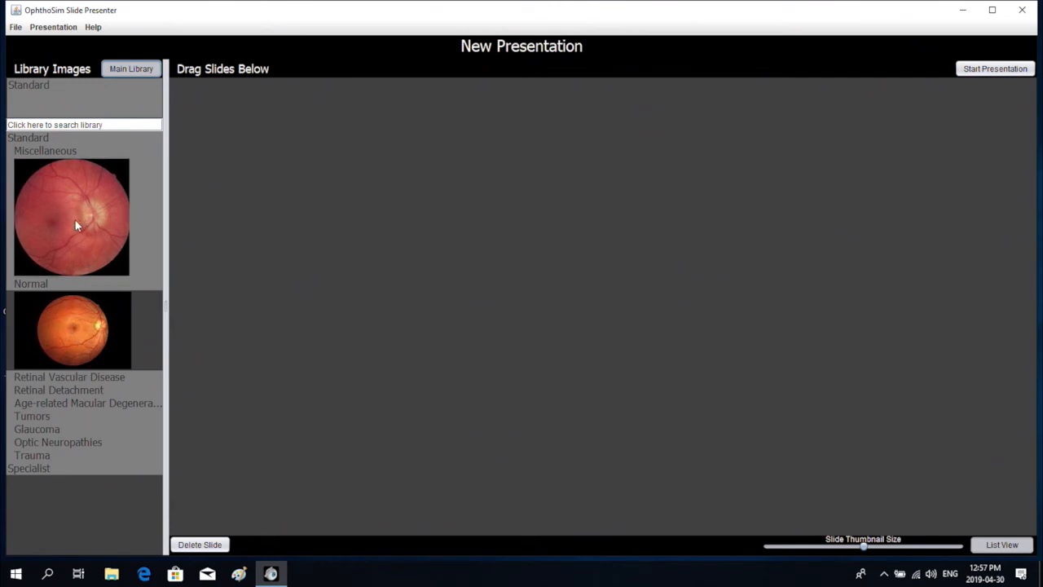
drag(75, 220, 248, 144)
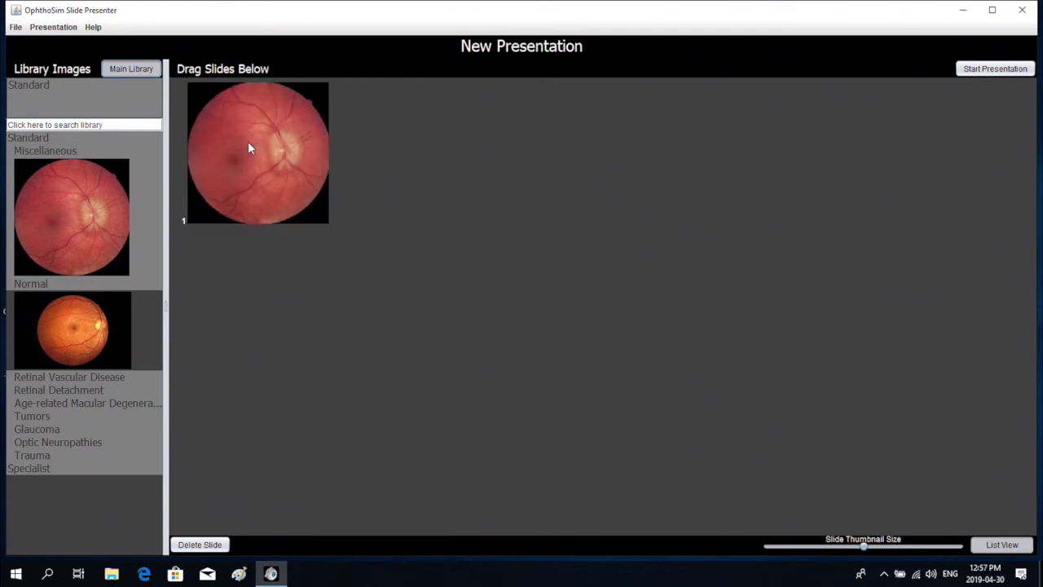
drag(74, 333, 368, 208)
drag(238, 192, 530, 192)
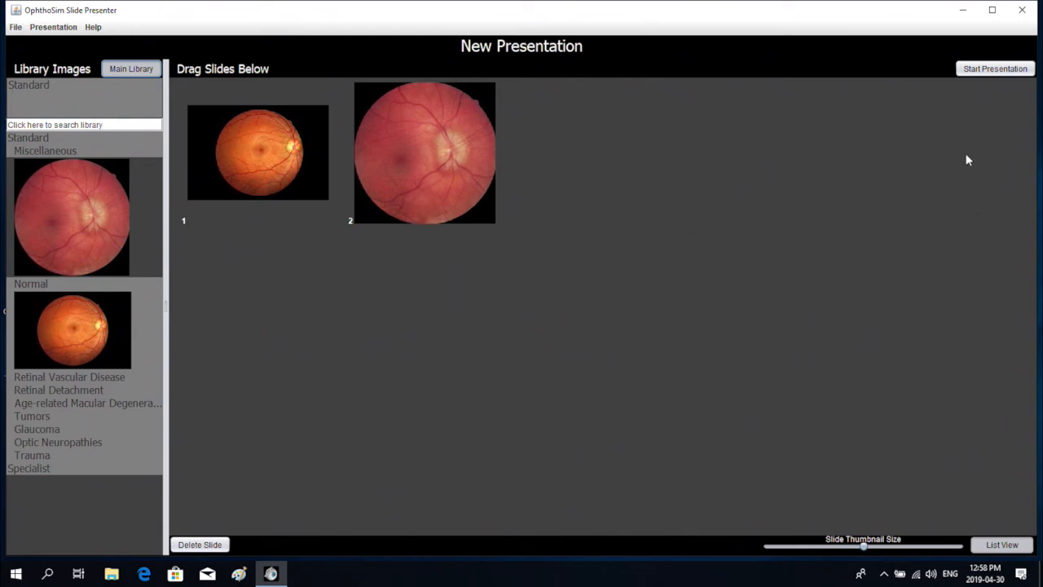
- Start the presentation, show the Miscellaneous slide and return to the Normal slide
click(984, 72)
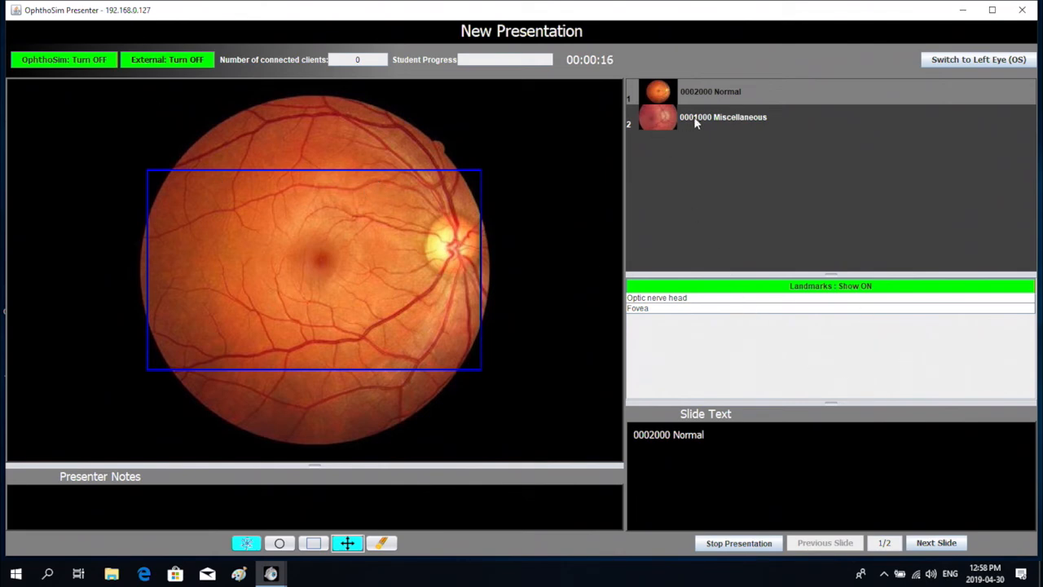
click(663, 121)
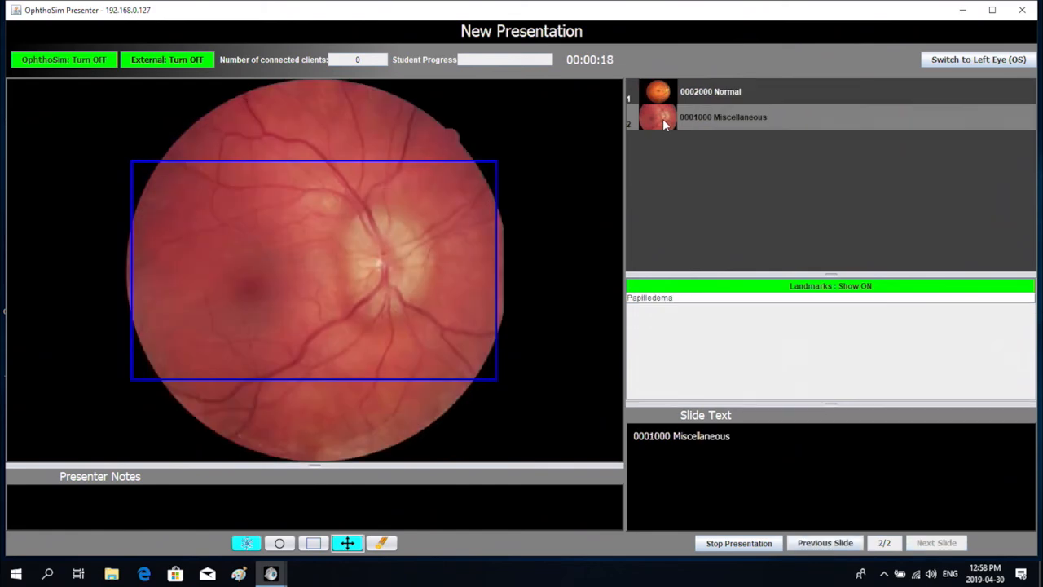
click(663, 92)
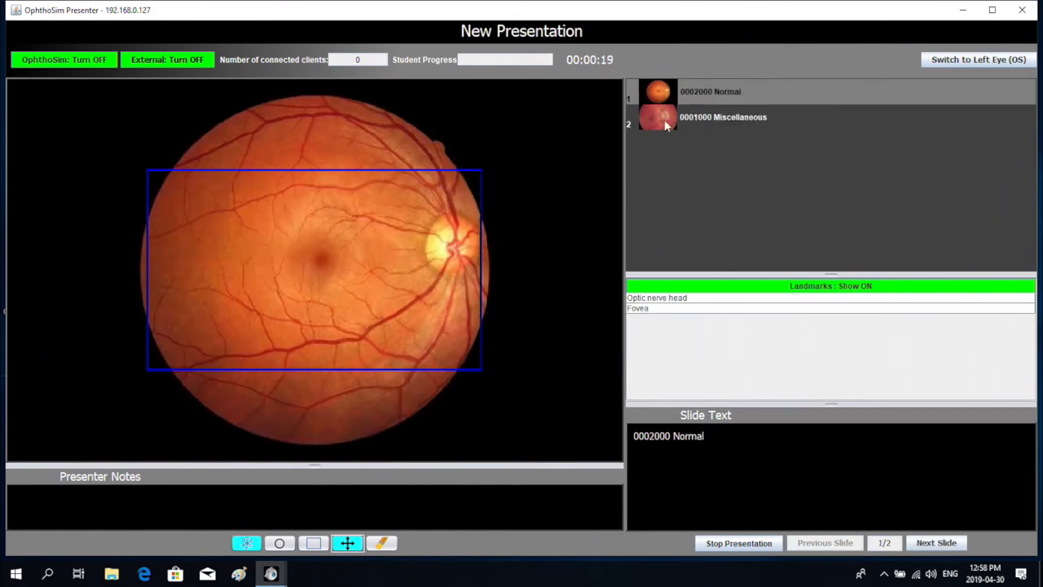
- Show the Optic nerve head and Fovea landmarks alternately on the Normal slide
click(648, 298)
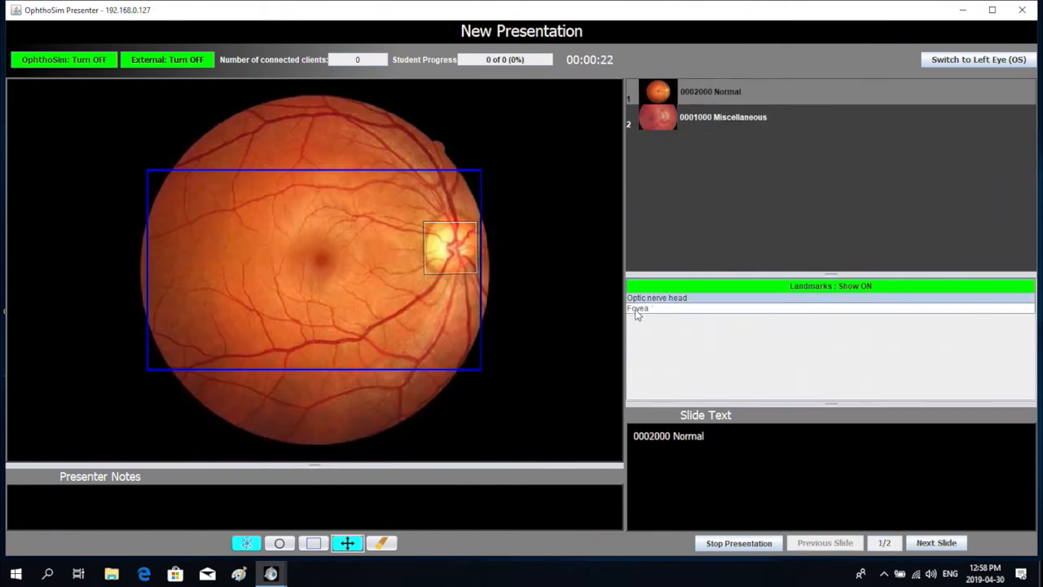
click(639, 310)
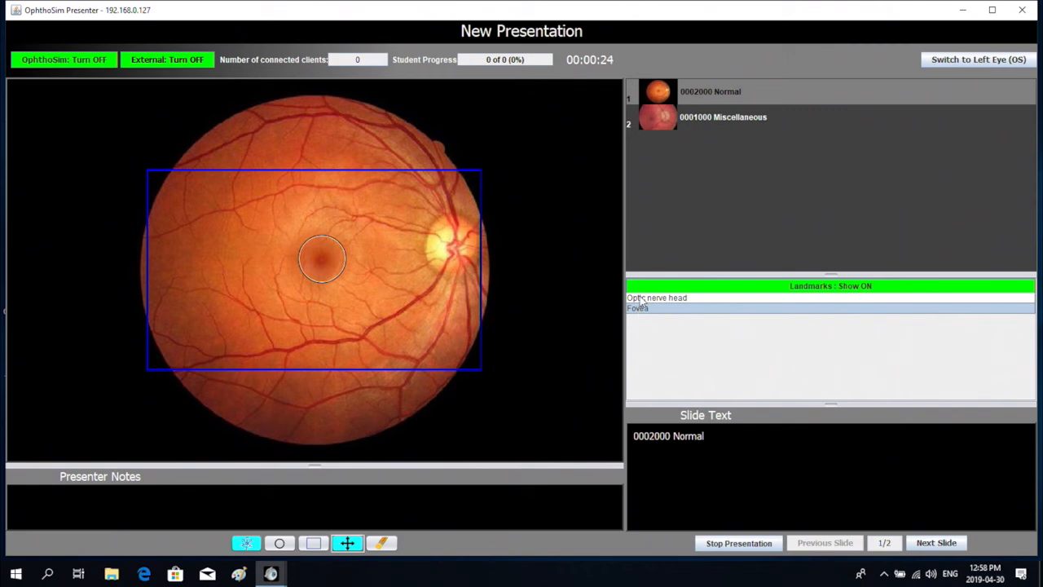
click(641, 299)
click(640, 315)
- Freeze the view, move the blue viewing frame so it is centered on the fovea, and unfreeze the view
click(254, 547)
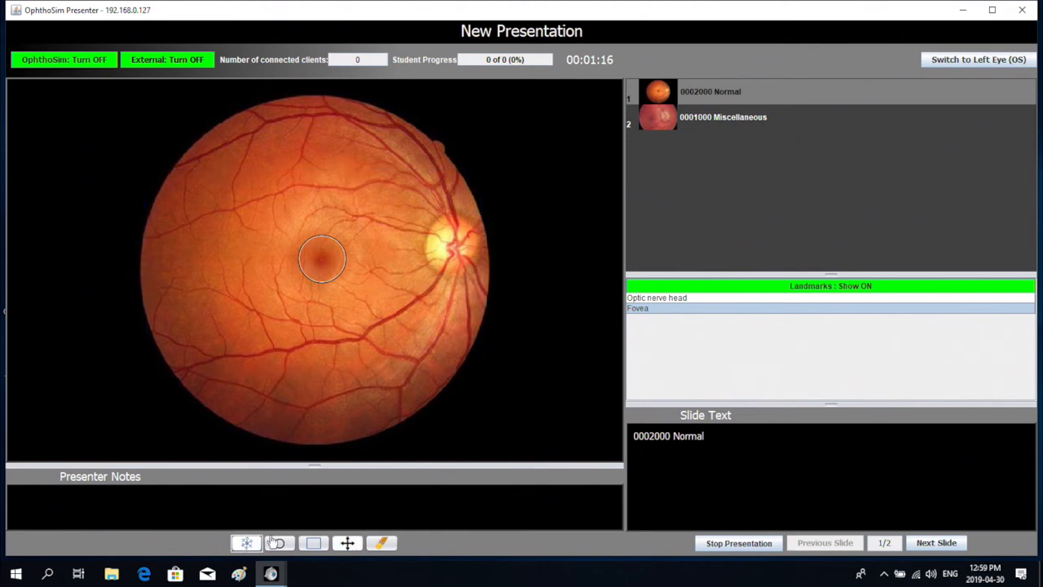
click(246, 543)
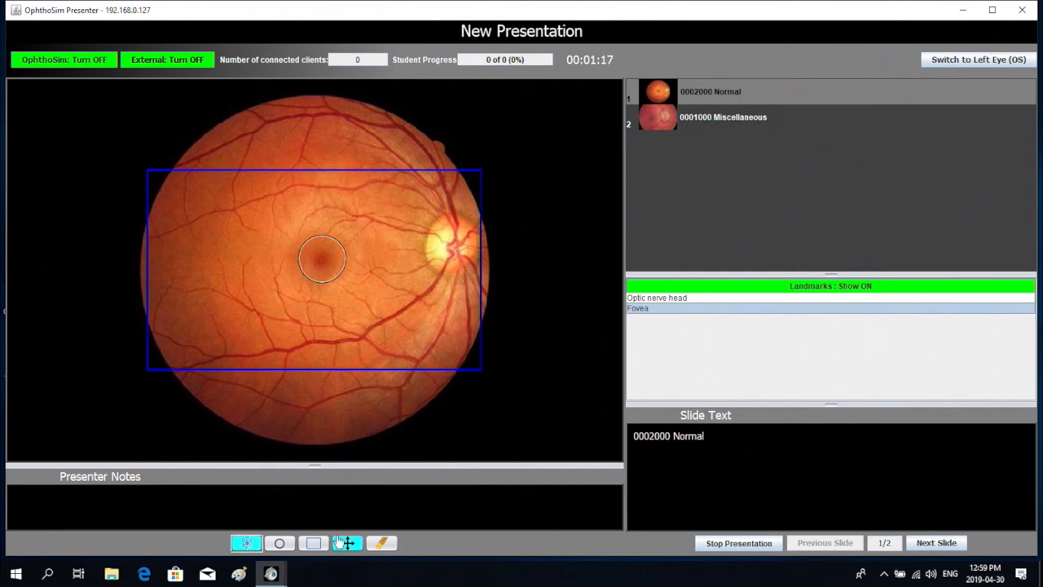
click(354, 322)
drag(354, 325, 321, 260)
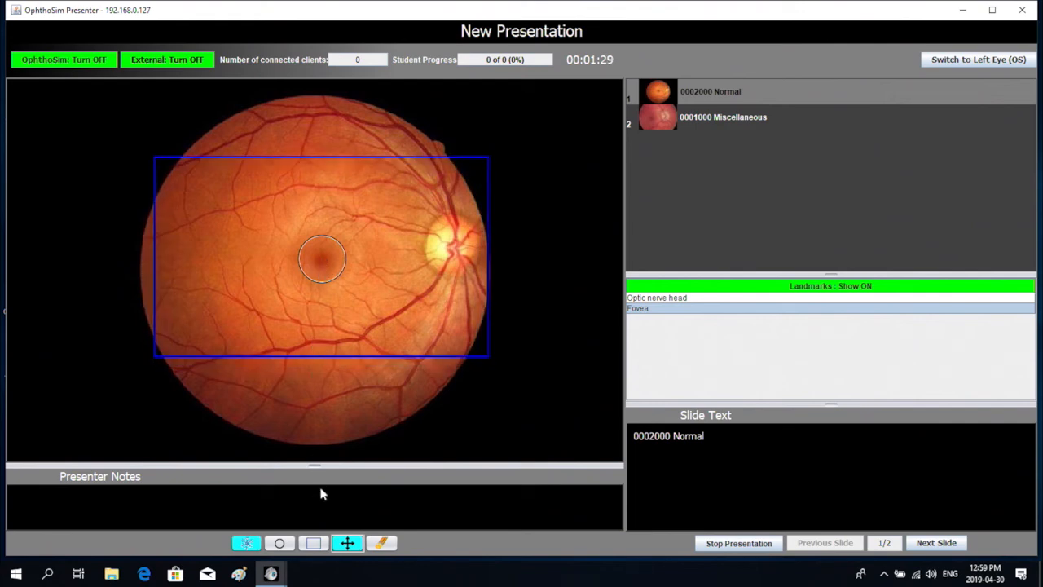
click(248, 543)
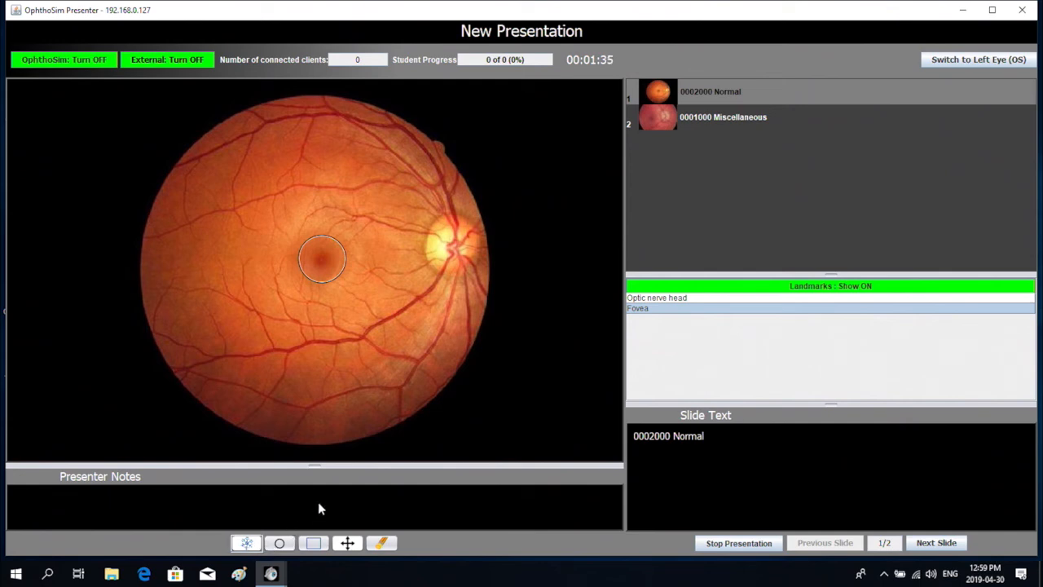
- Highlight the Optic nerve head and Fovea landmarks, and switch the image to the left eye and back to the right eye
click(644, 299)
click(641, 309)
click(970, 65)
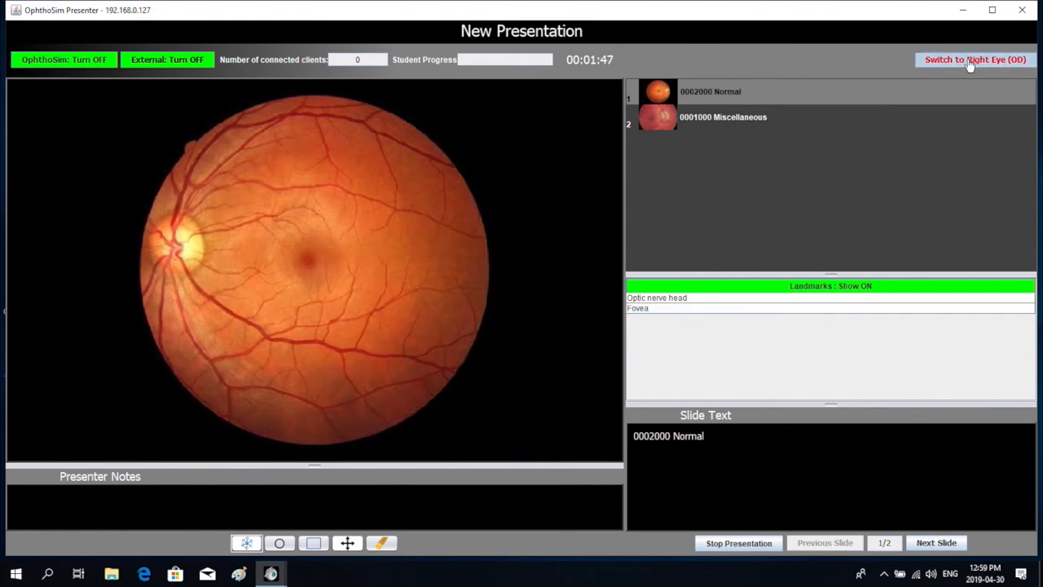
click(970, 64)
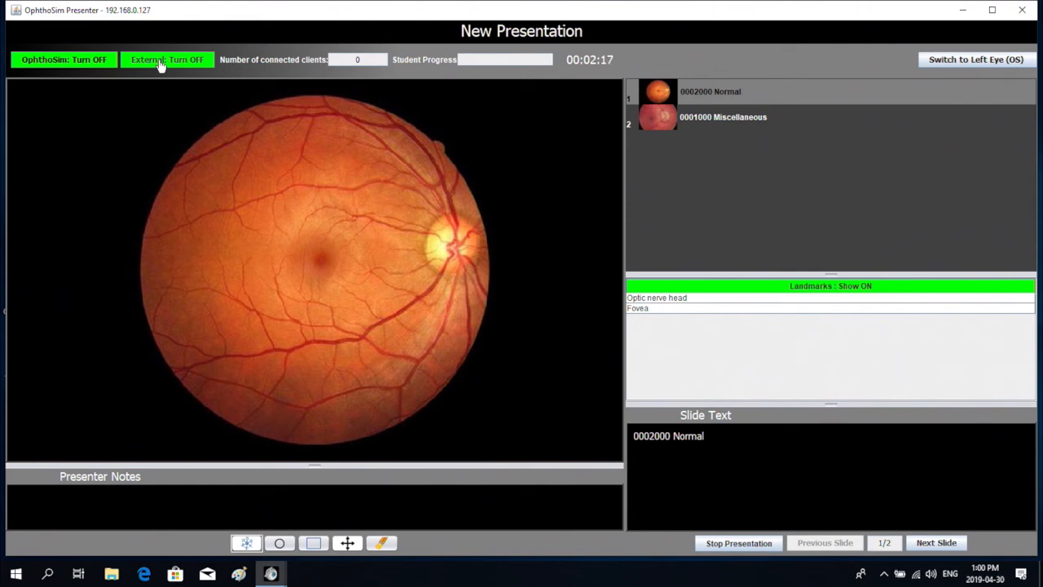
- Turn the OphthoSim and External outputs off and back on
click(55, 66)
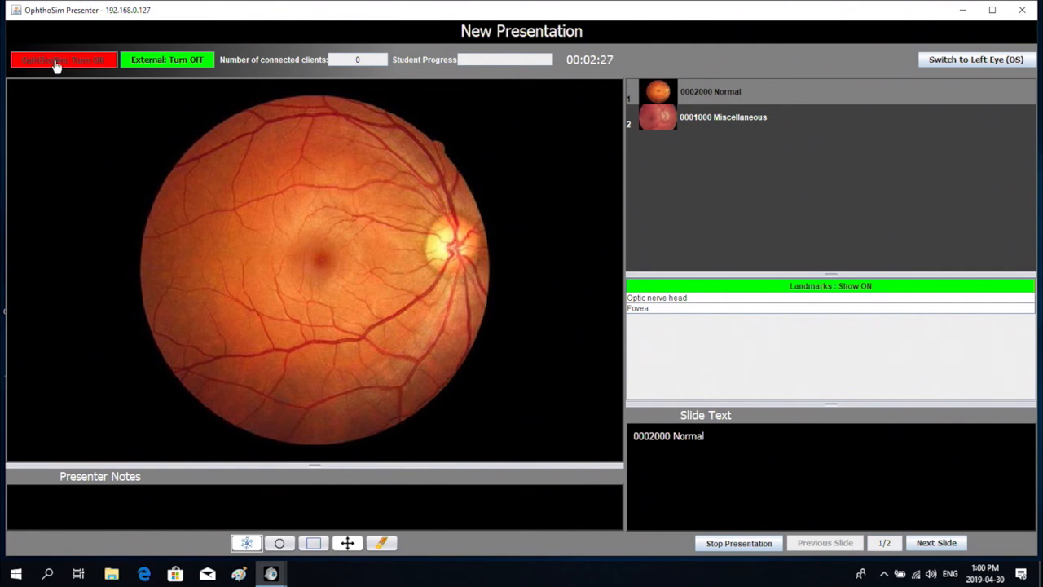
click(159, 65)
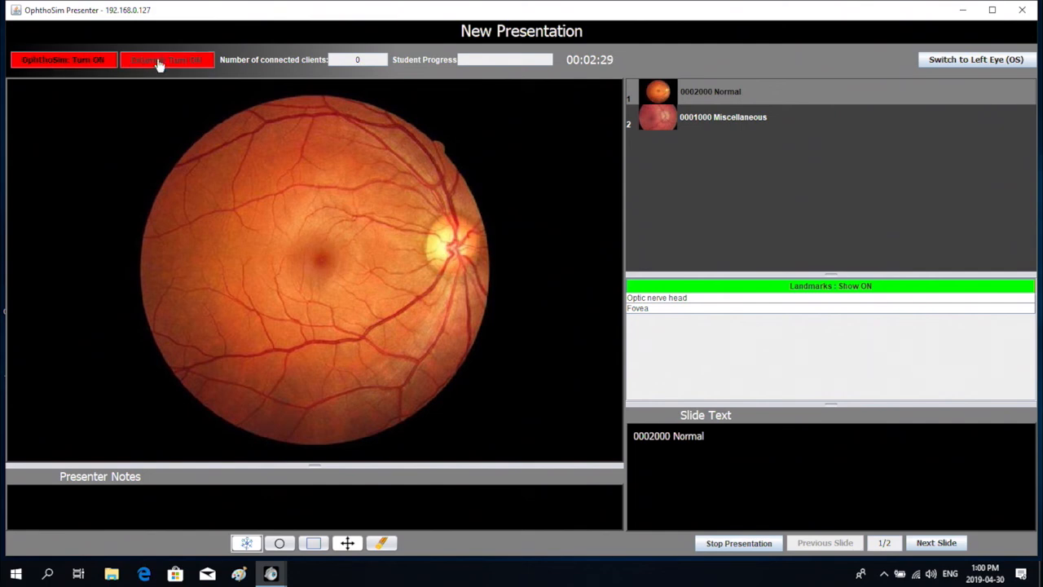
click(157, 65)
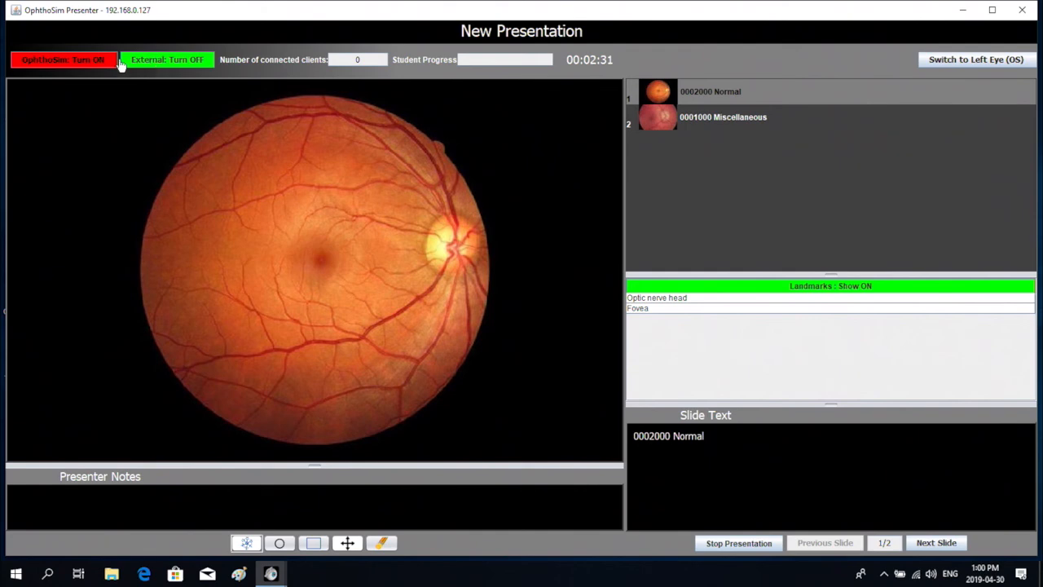
click(60, 64)
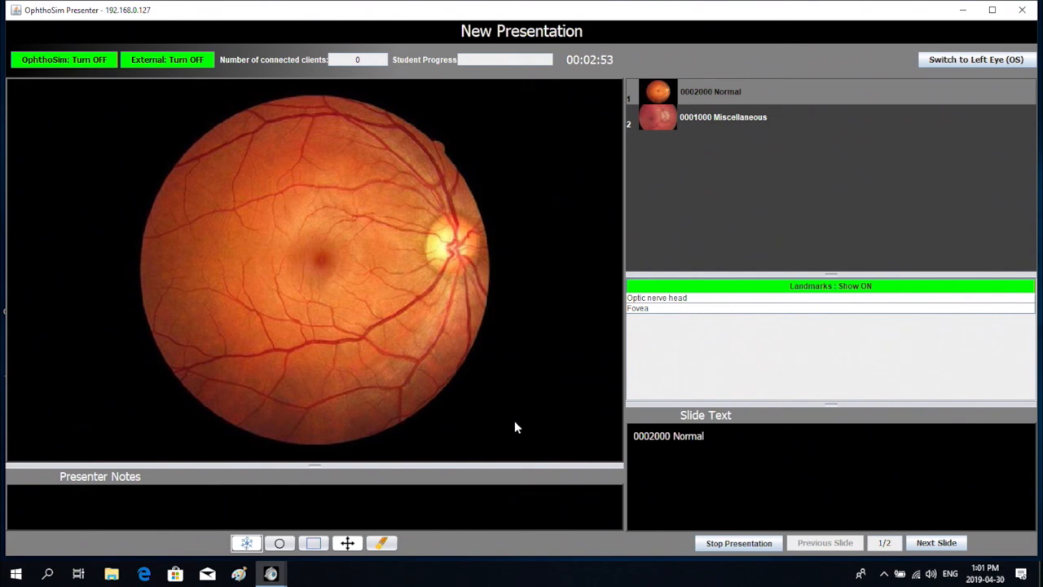
- Minimize the presenter windows, launch OphthoSim and join the running presentation through Group Connect
click(963, 13)
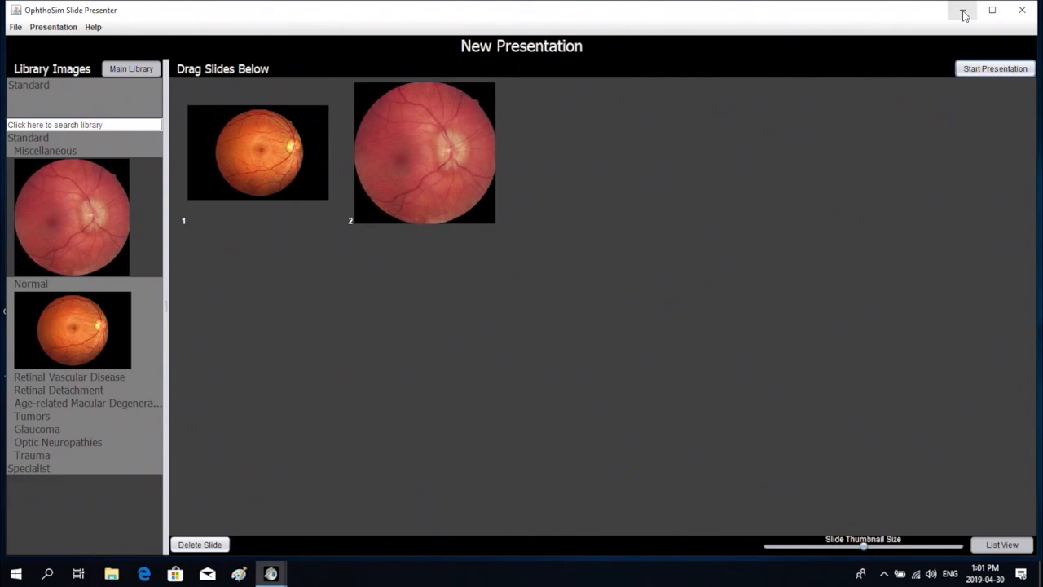
click(962, 14)
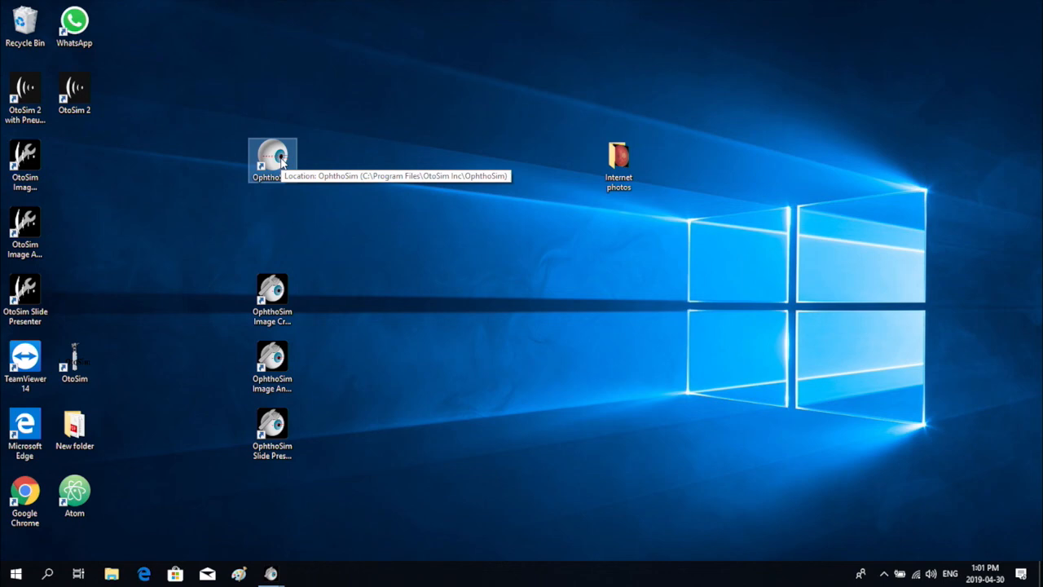
double_click(282, 164)
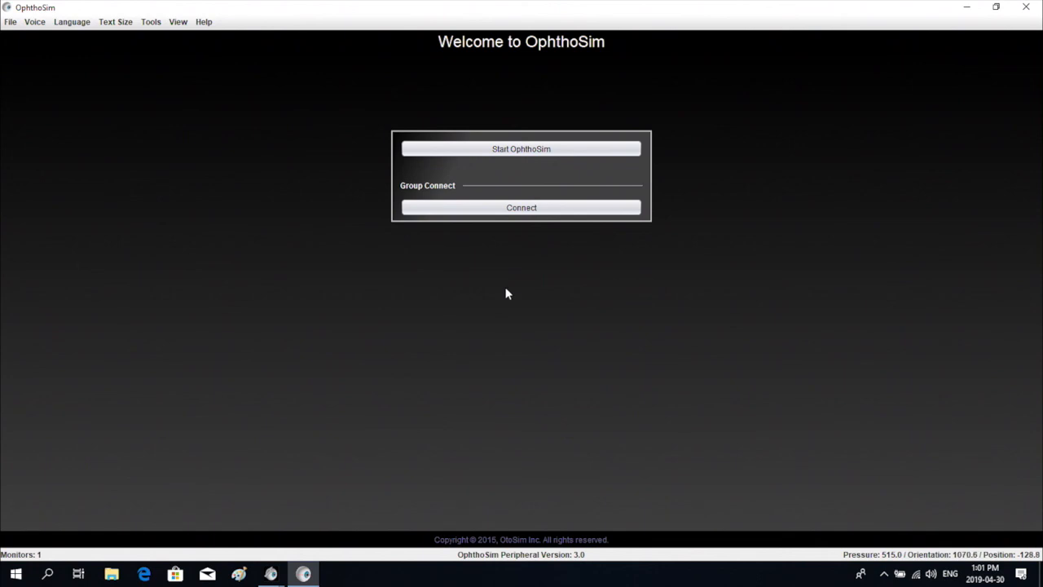
click(522, 209)
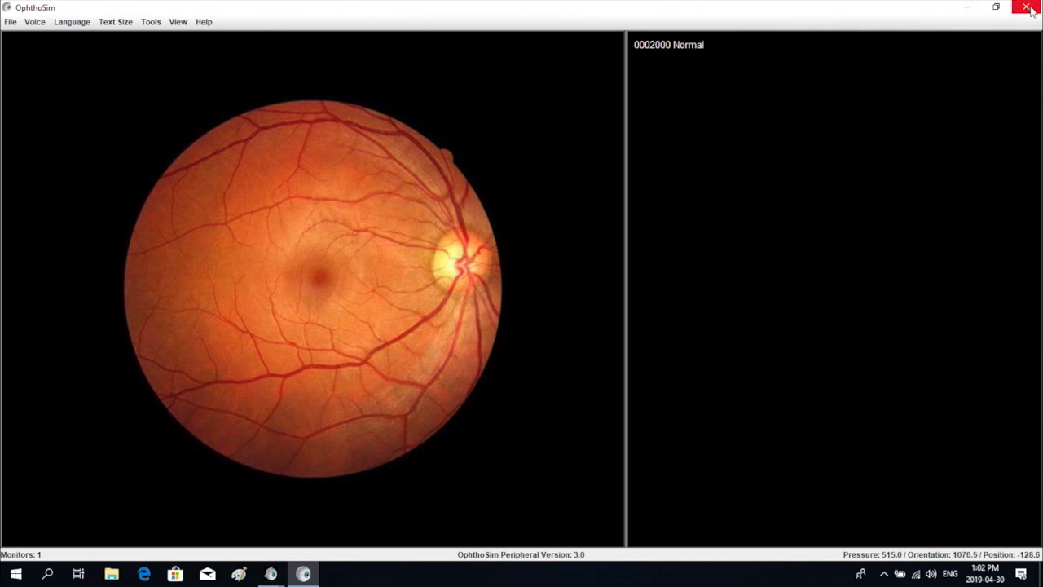
- Switch back to OphthoSim Presenter and check the number of connected clients
click(969, 10)
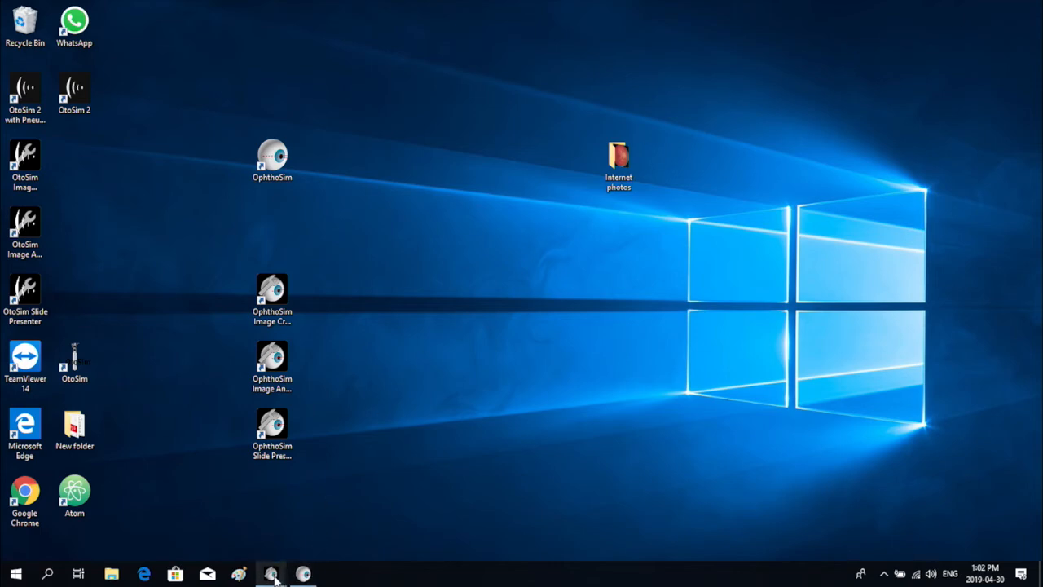
mouse_move(274, 573)
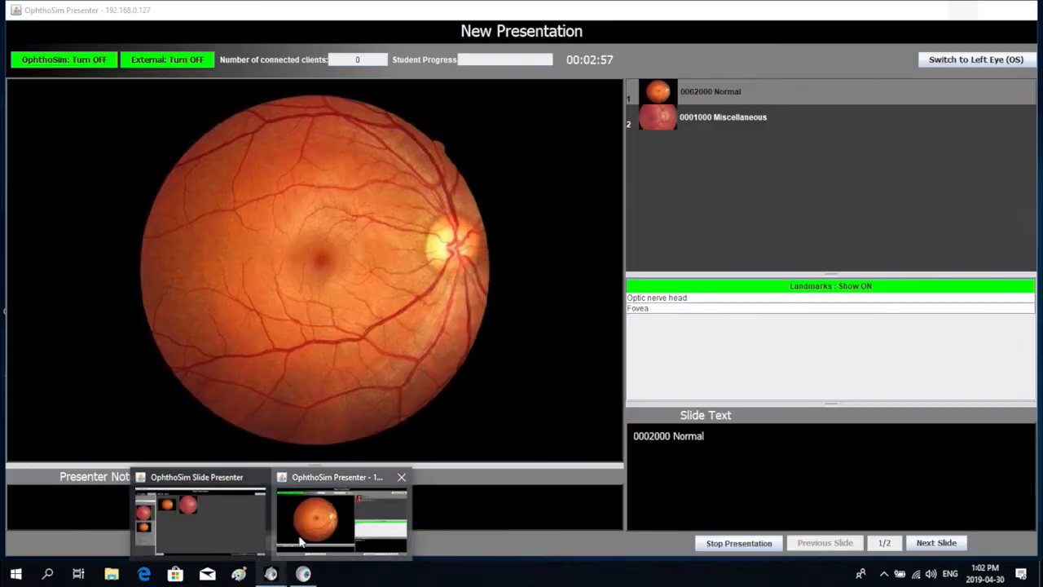
click(300, 542)
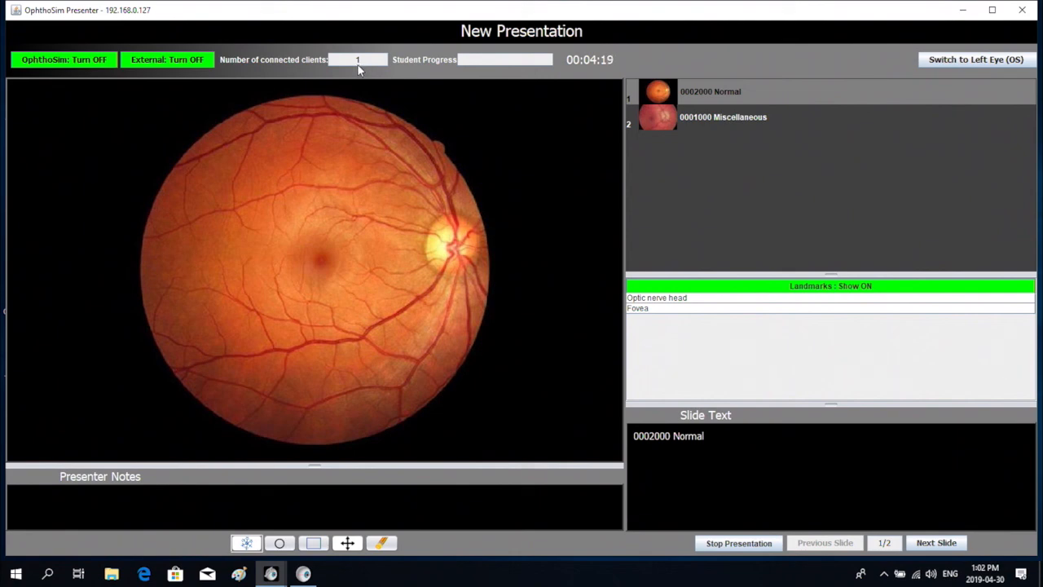
- Switch to the OphthoSim client window showing the Normal slide and close it
click(964, 15)
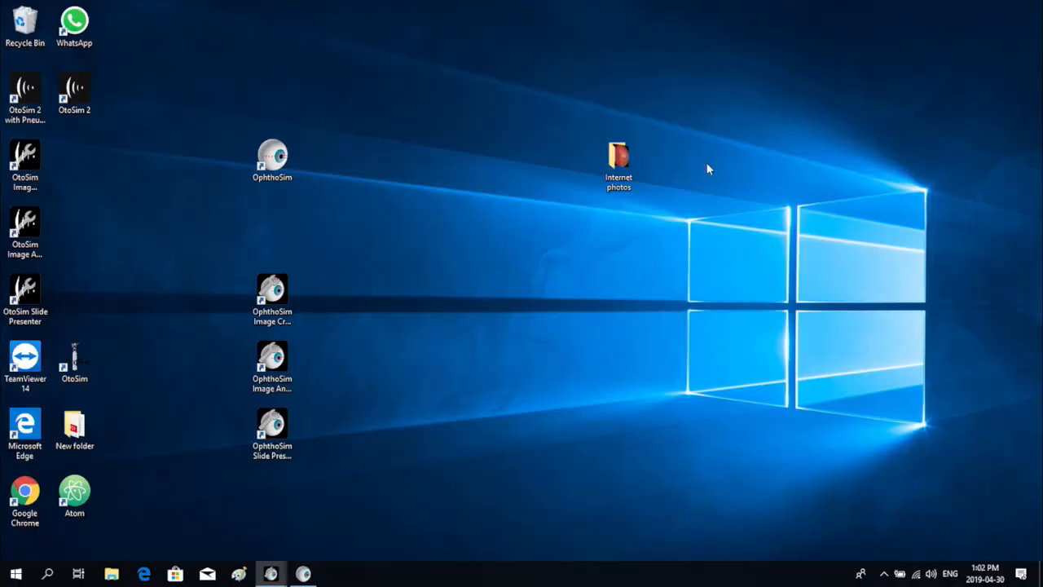
click(303, 574)
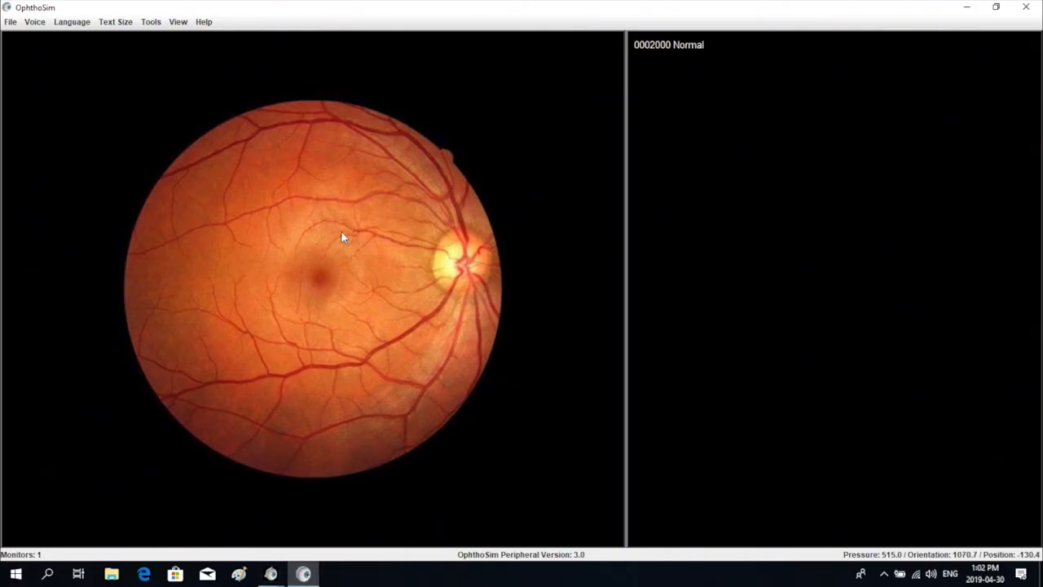
click(1024, 8)
- Return to OphthoSim Presenter and recheck the connected client count after closing the client
mouse_move(272, 574)
click(311, 548)
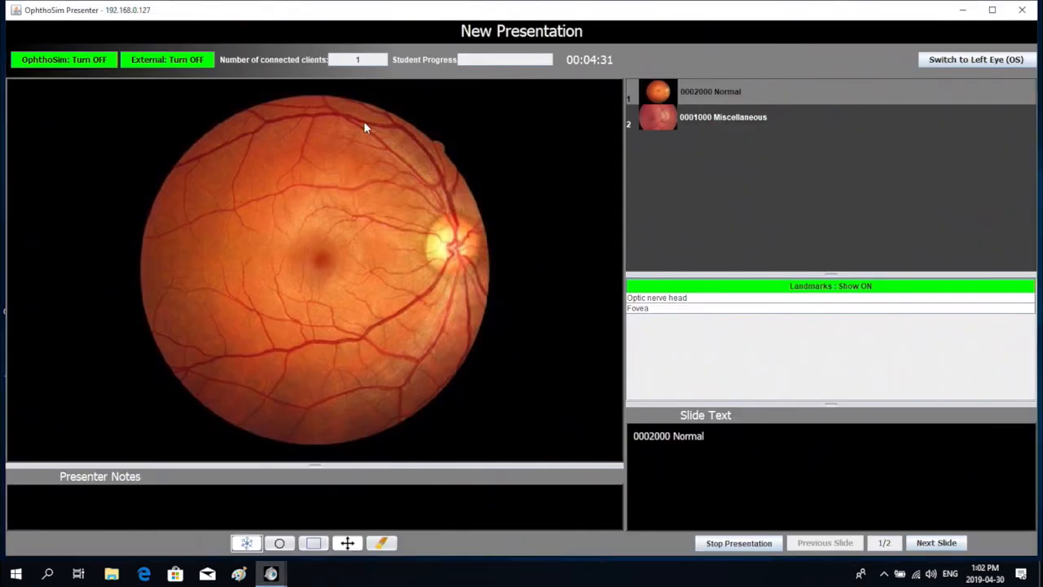
click(963, 10)
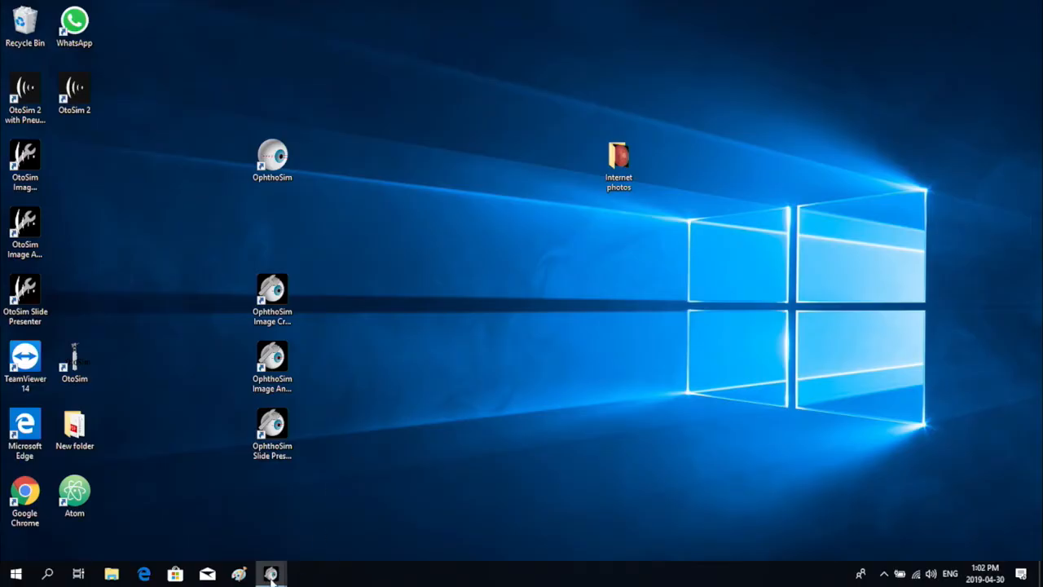
mouse_move(277, 574)
click(326, 525)
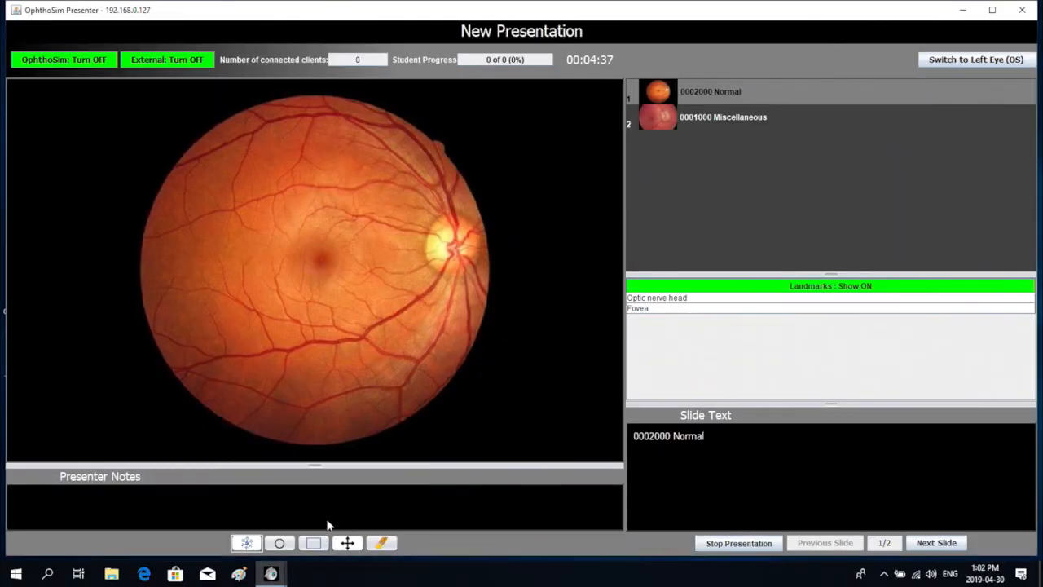